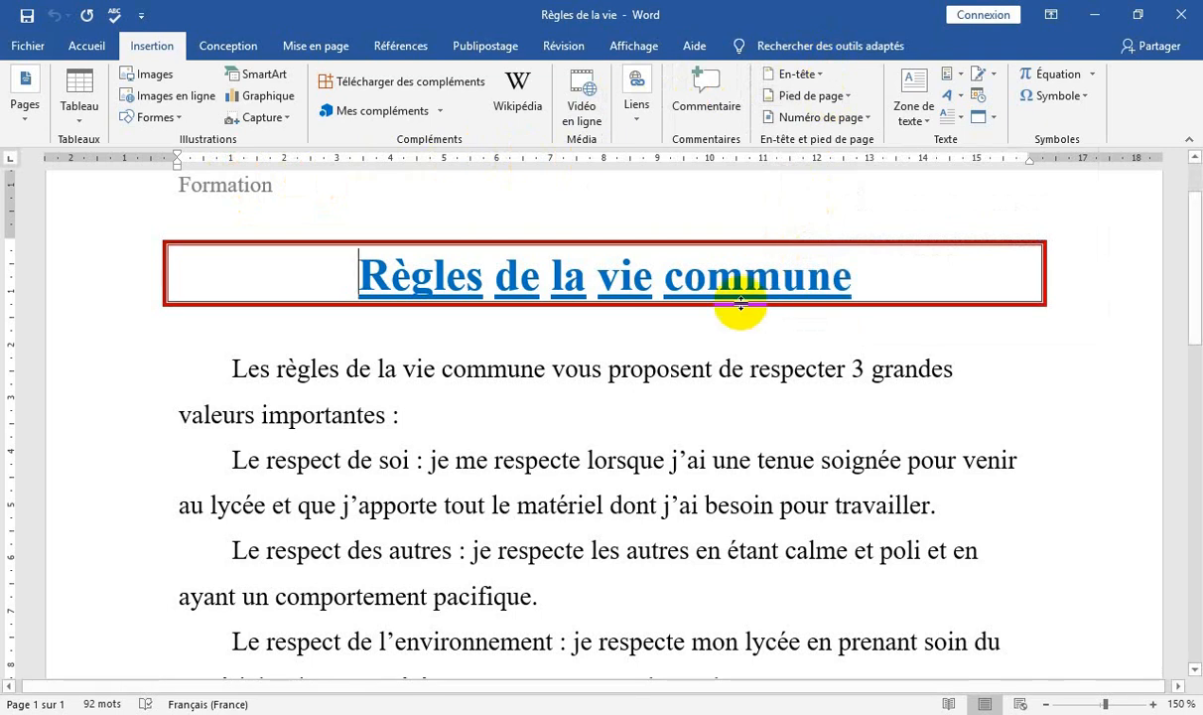
pyautogui.scroll(-10, 741, 303)
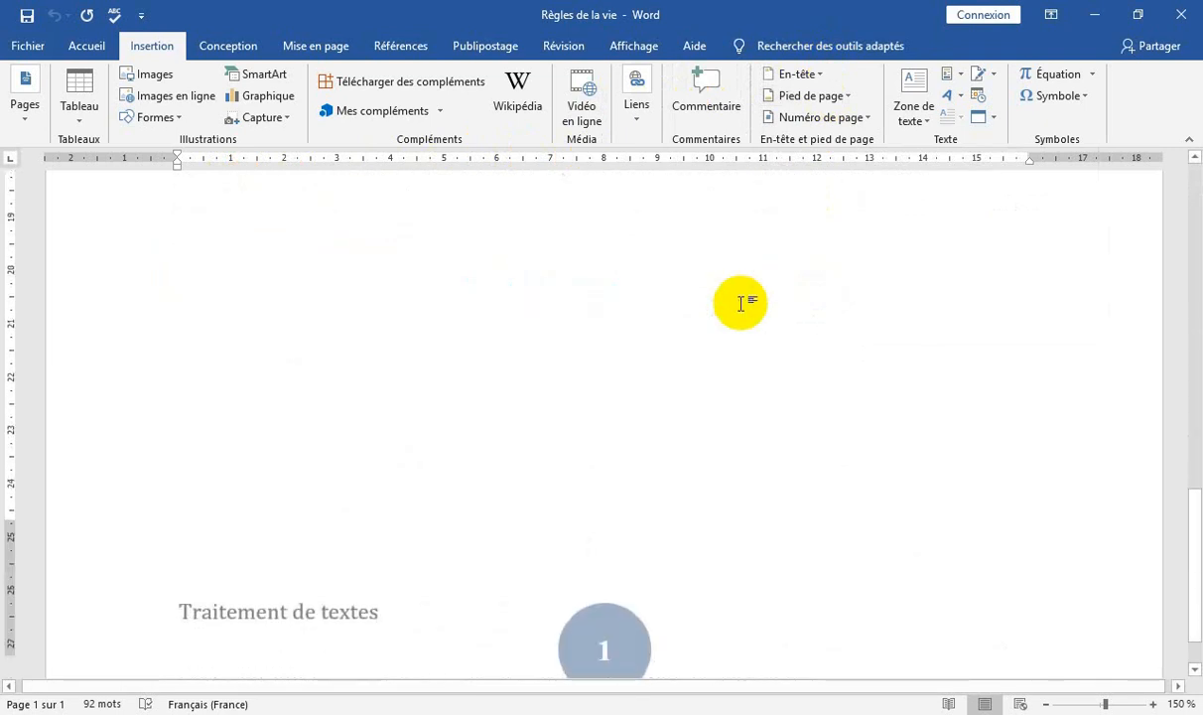
pyautogui.scroll(-1, 741, 302)
pyautogui.scroll(11, 740, 303)
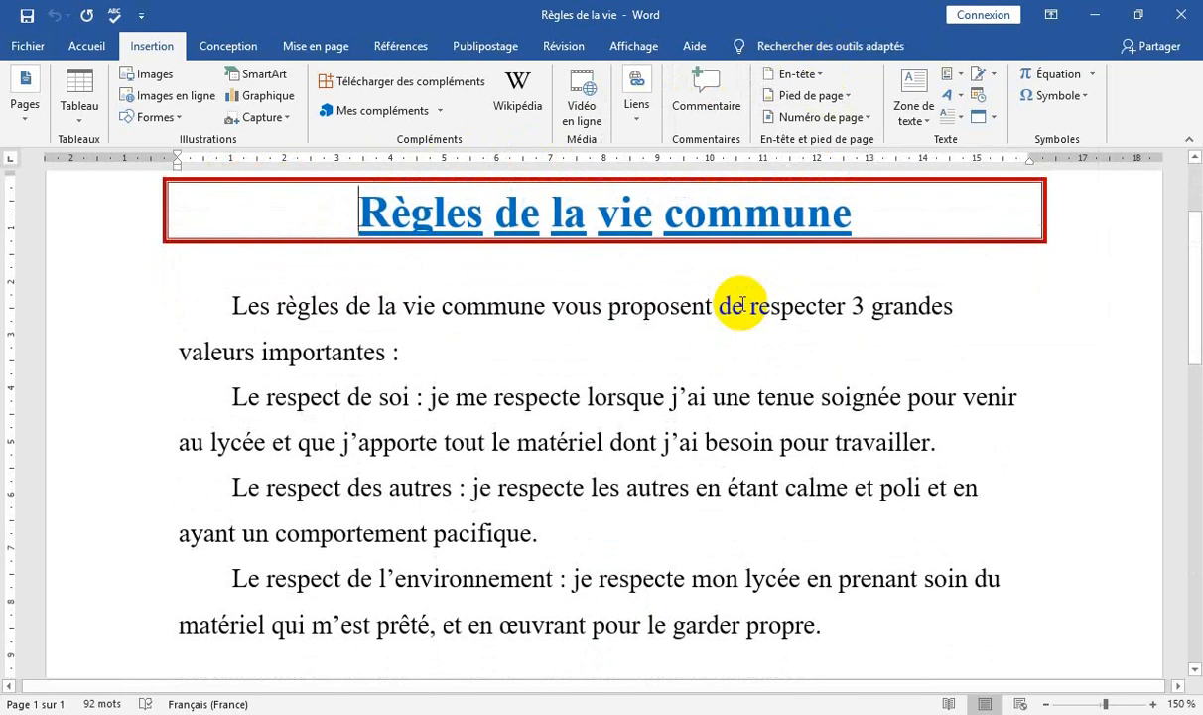
pyautogui.scroll(2, 435, 385)
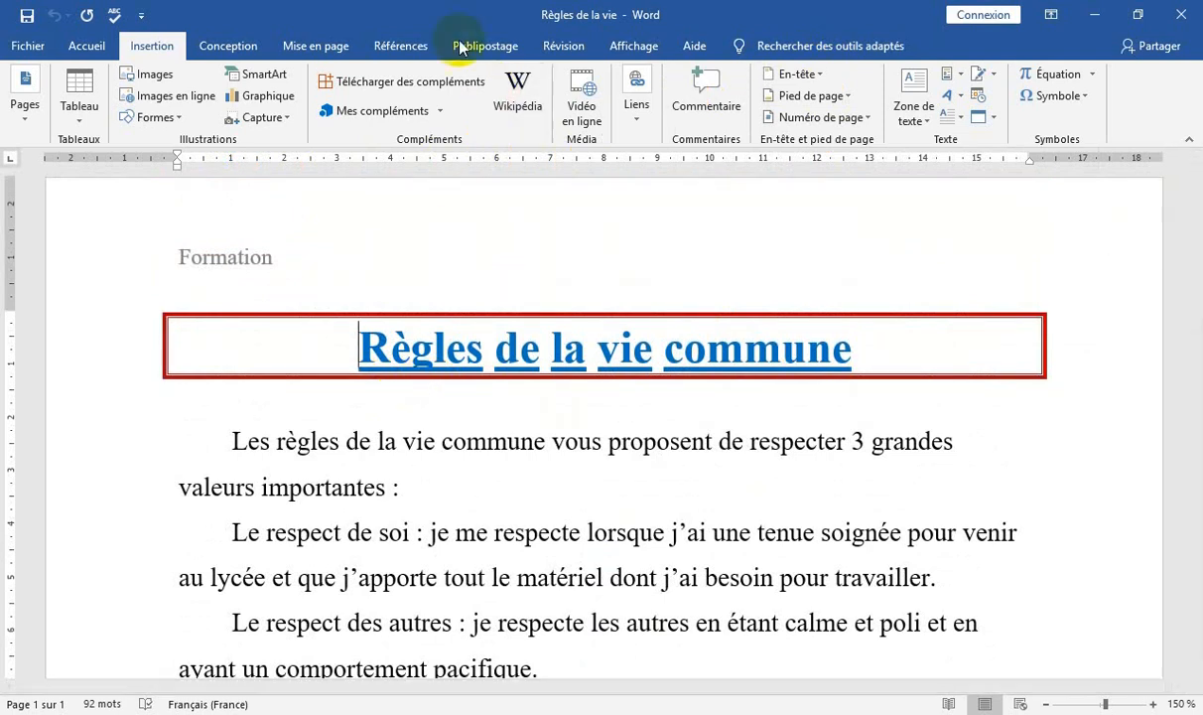
# Step: Display the navigation pane and switch it to the Pages view
pyautogui.click(636, 47)
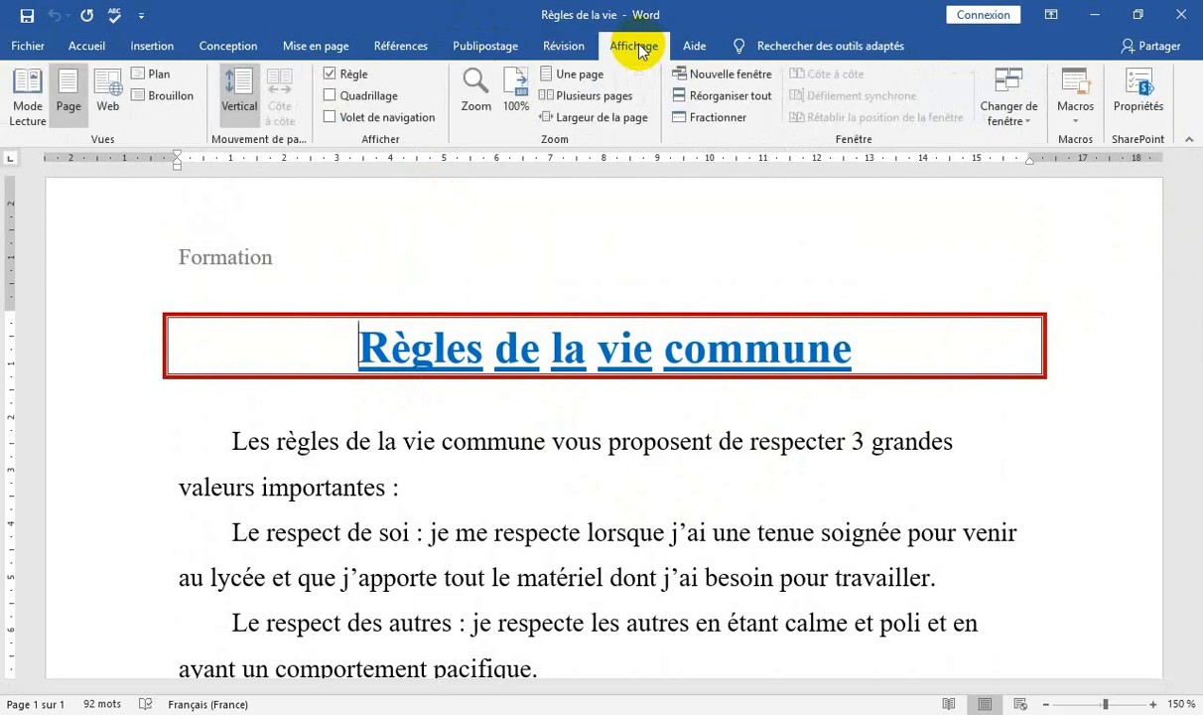
pyautogui.click(330, 118)
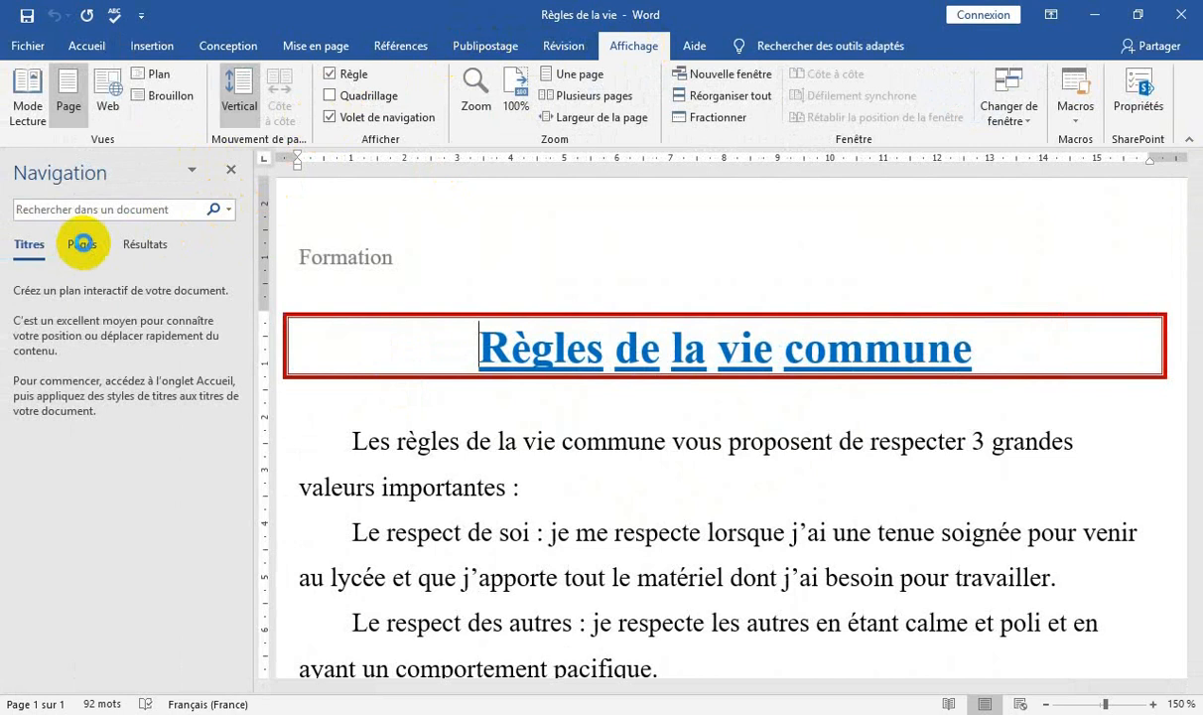
pyautogui.click(83, 247)
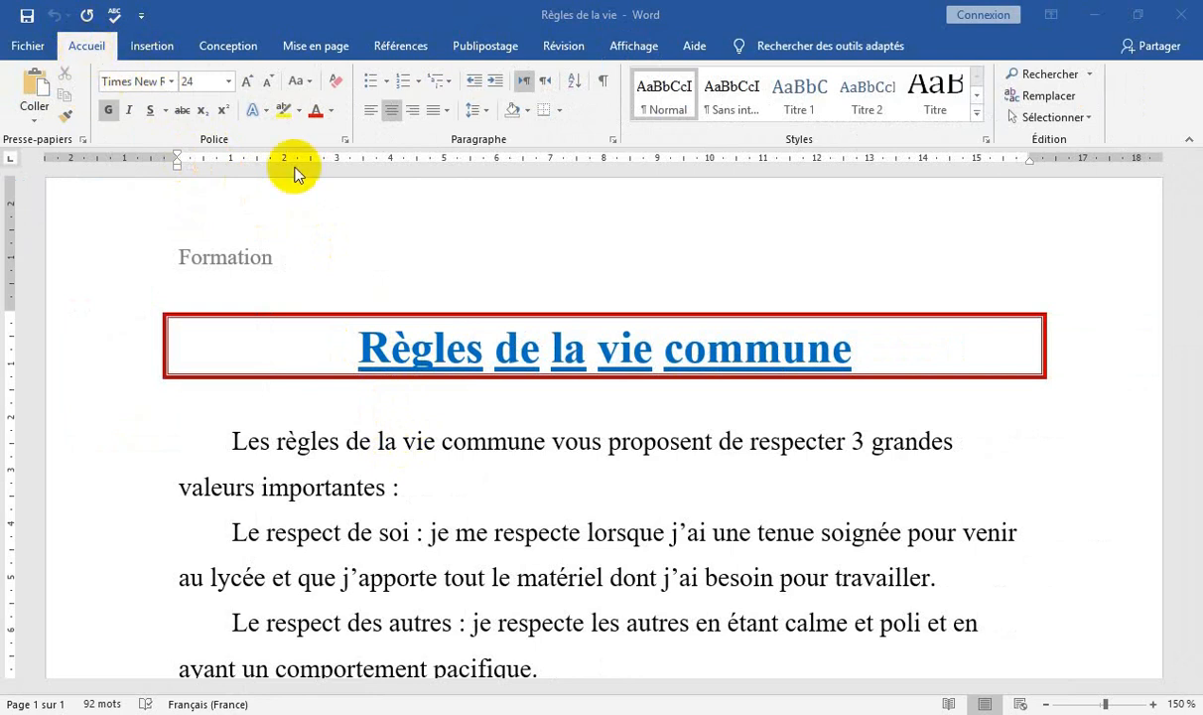
# Step: Open the find-and-replace dialog and dismiss it without replacing anything
pyautogui.click(1065, 97)
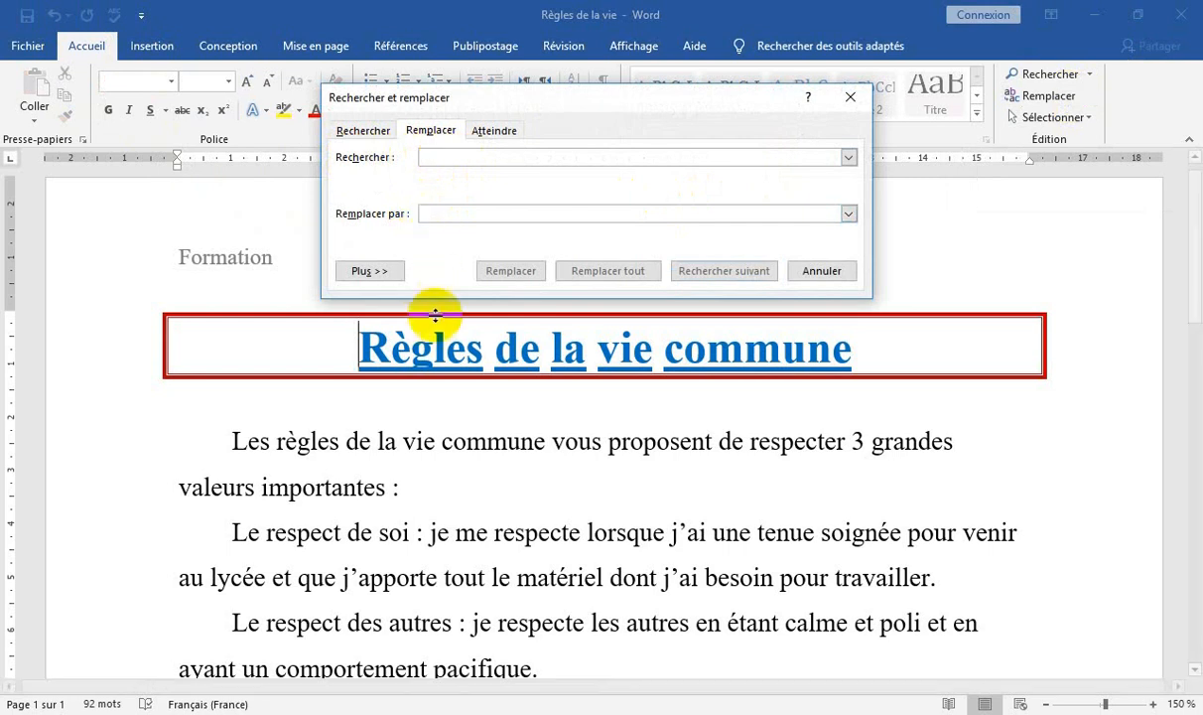
pyautogui.click(816, 271)
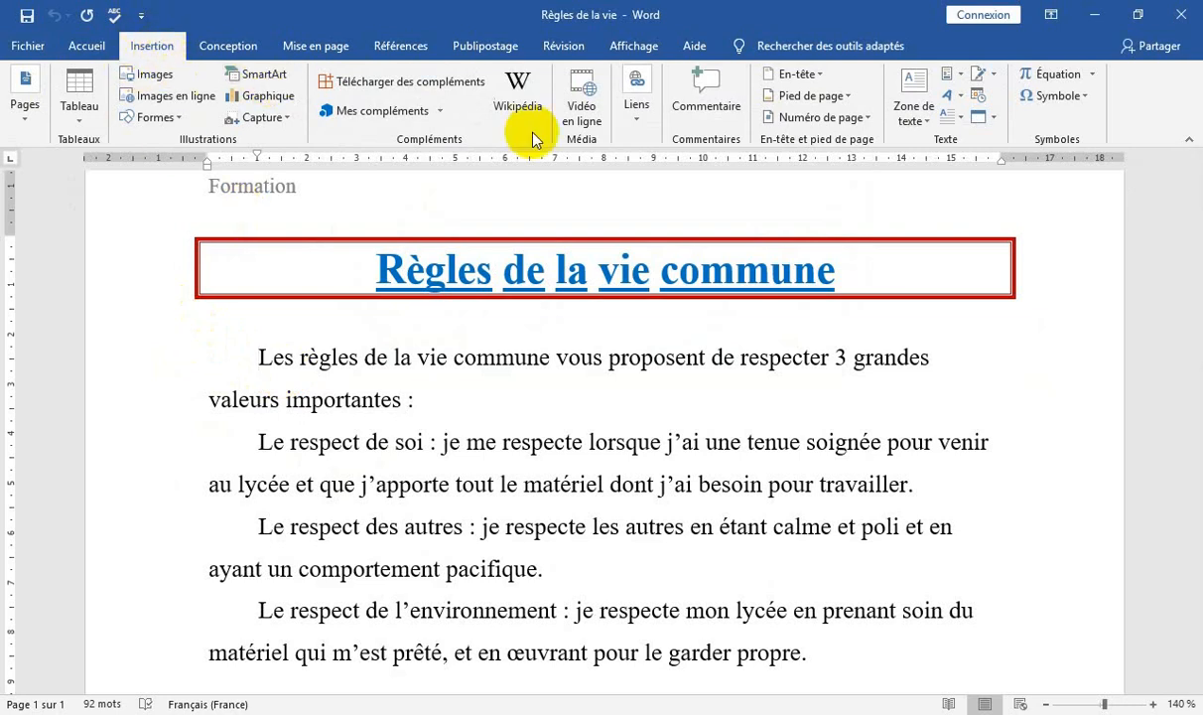
# Step: Give the first body paragraph a drop cap of the "Dans le texte" type
pyautogui.click(961, 119)
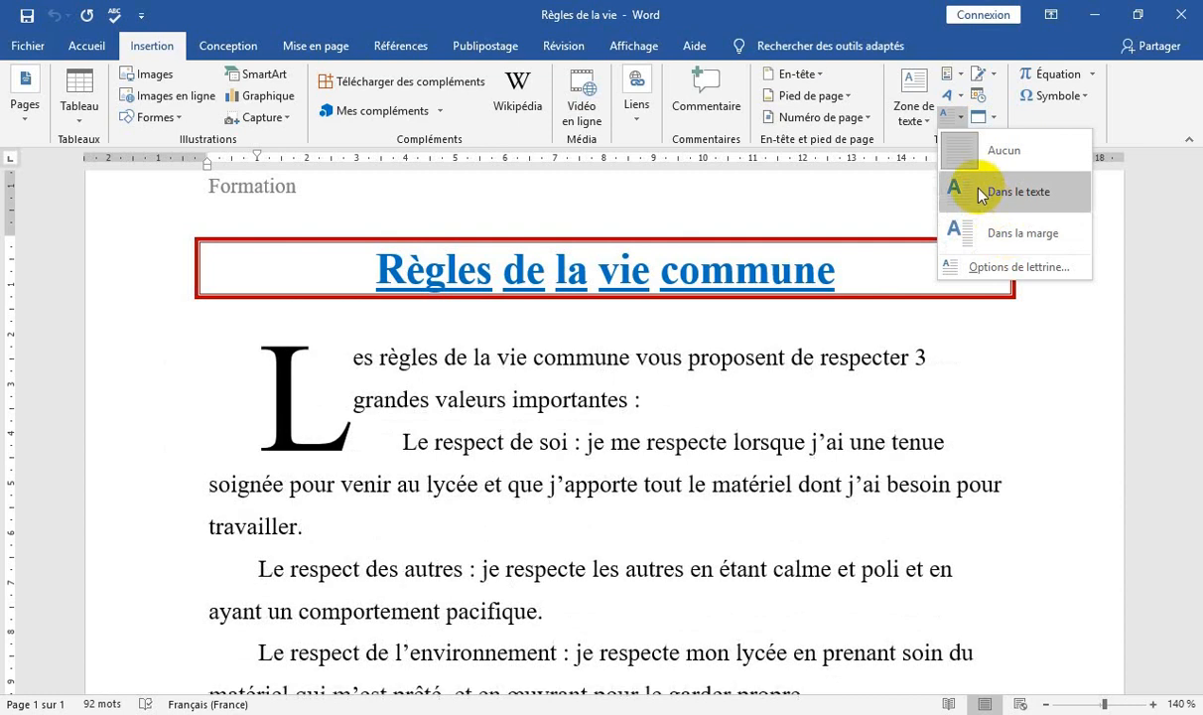
pyautogui.click(1013, 192)
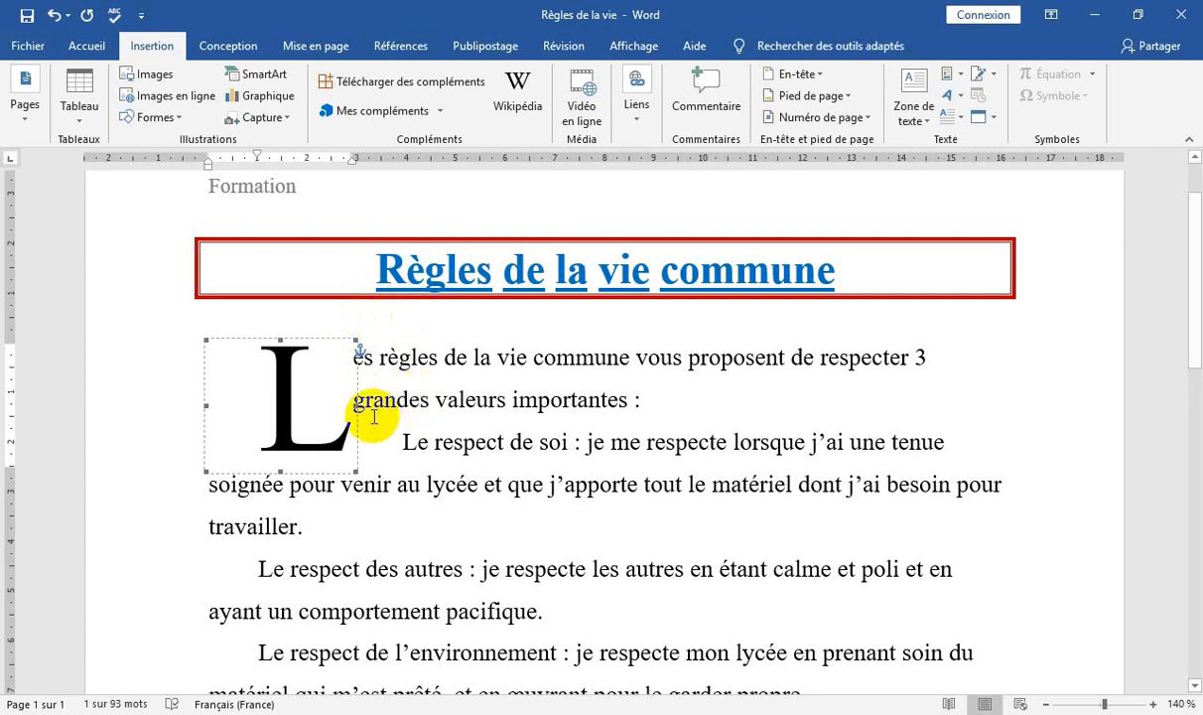
pyautogui.click(406, 447)
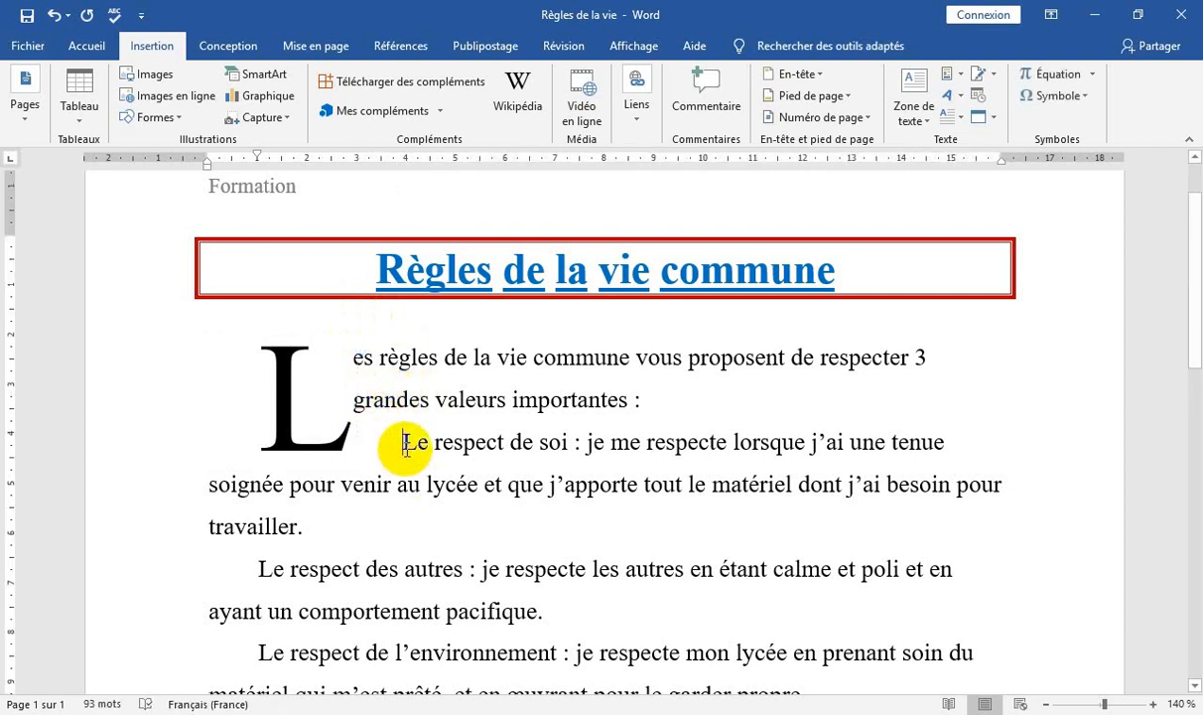
# Step: Format the three "Le respect" paragraphs as a 1. 2. 3. numbered list and switch the list to arrow bullets
pyautogui.moveTo(406, 447); pyautogui.dragTo(805, 588)
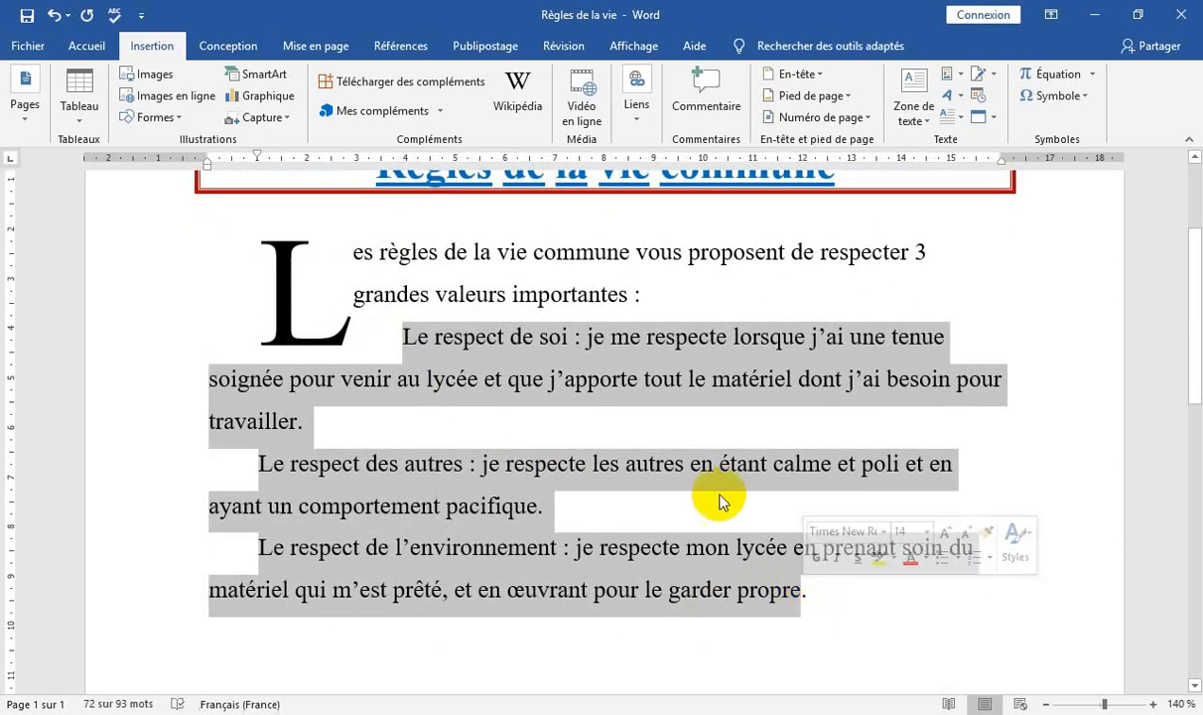
pyautogui.click(87, 48)
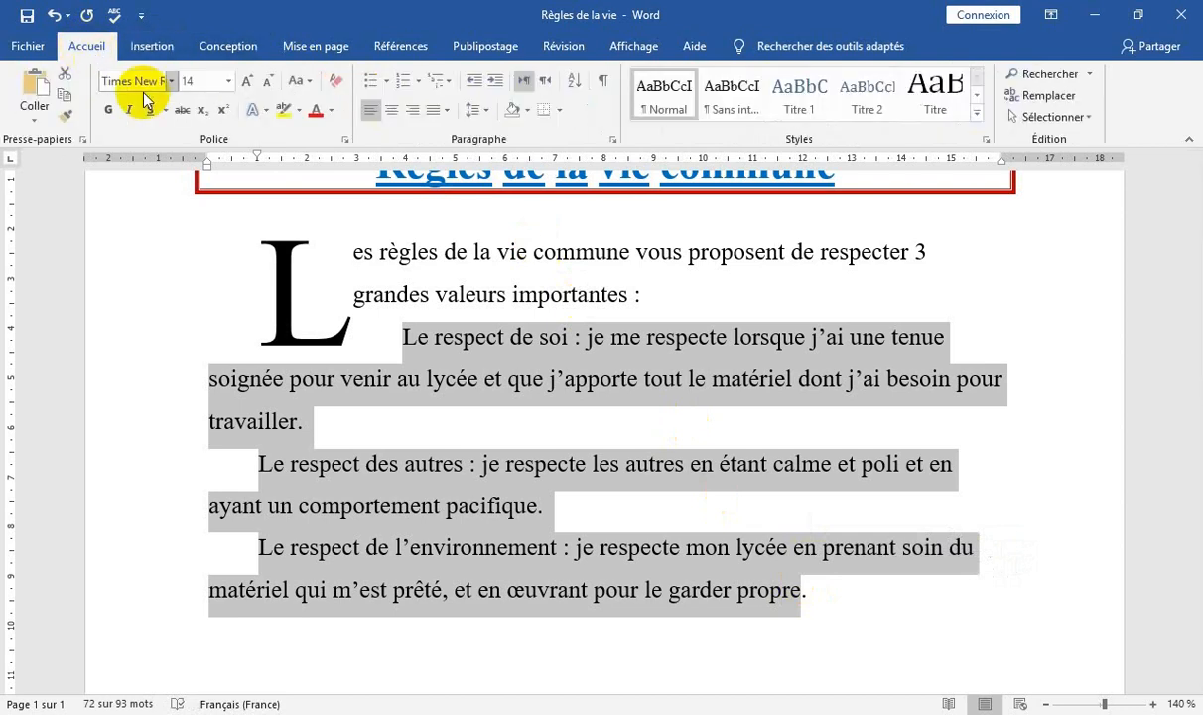
pyautogui.click(421, 83)
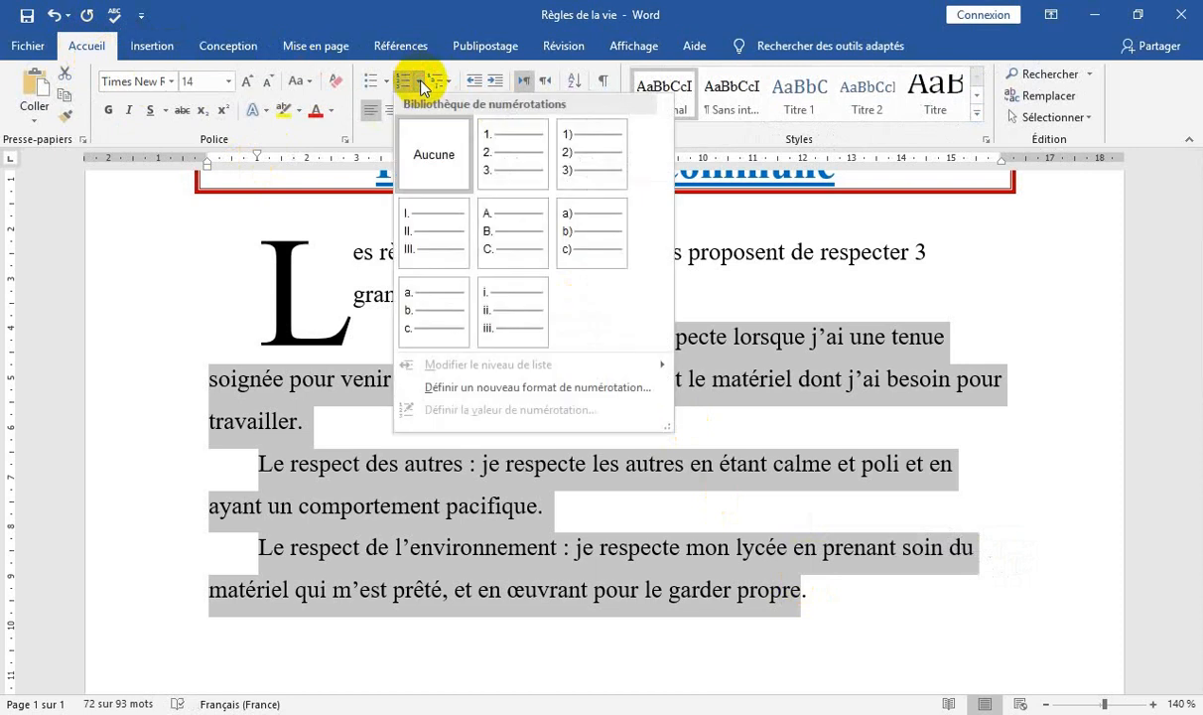
pyautogui.click(499, 159)
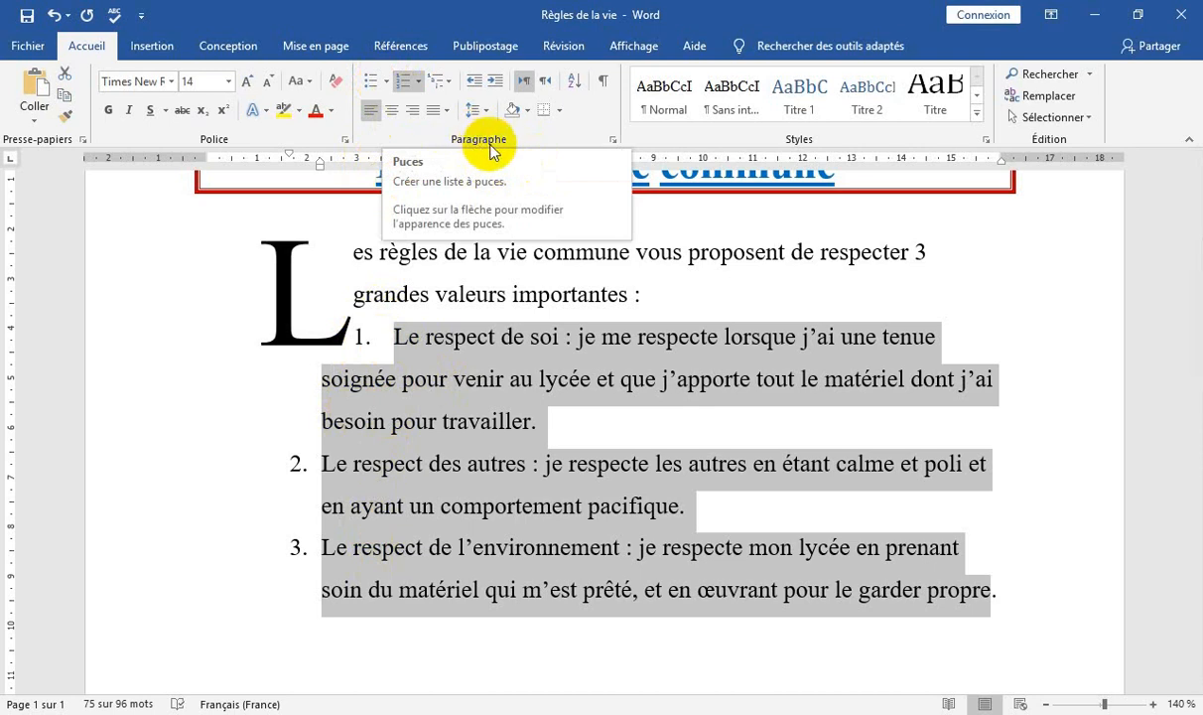
pyautogui.click(385, 83)
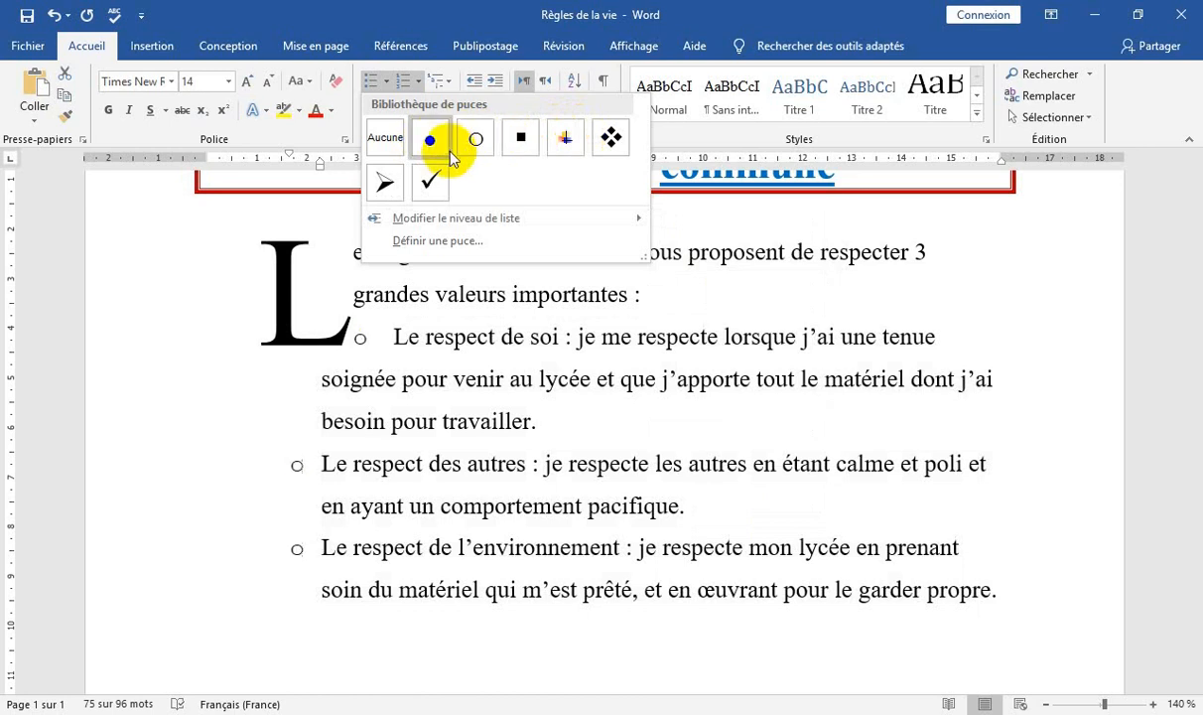
pyautogui.click(396, 185)
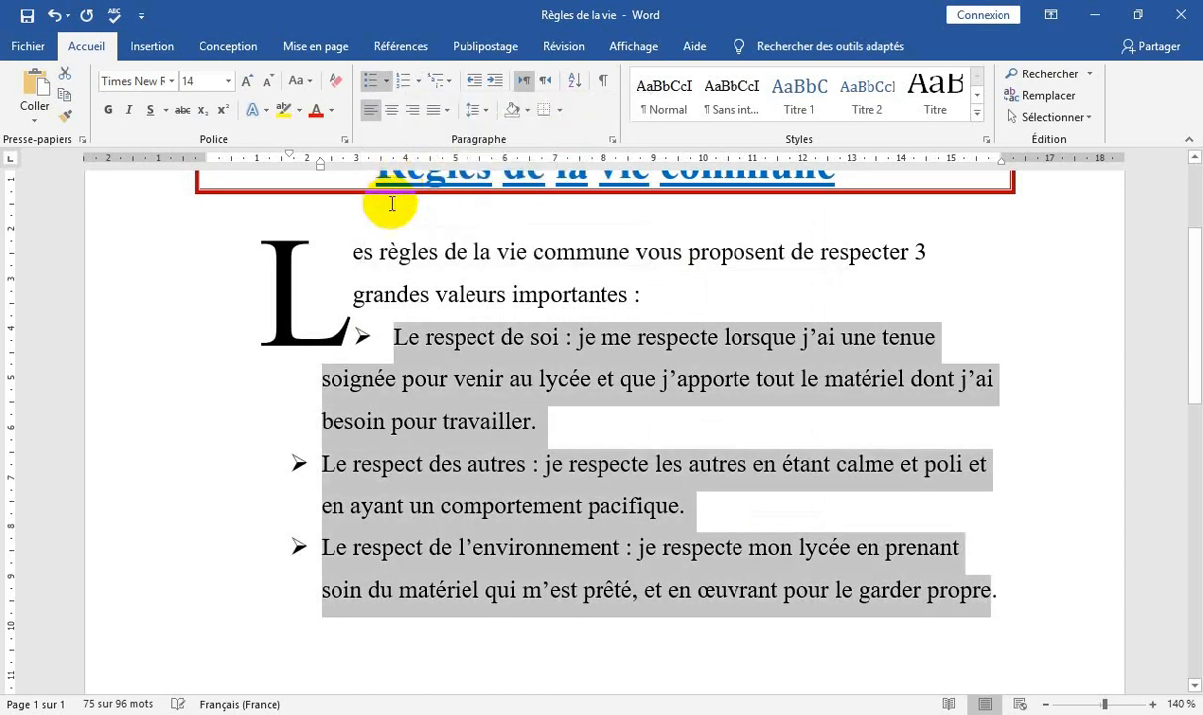
# Step: Make the drop cap L slightly smaller and move it a little up and to the left
pyautogui.click(338, 342)
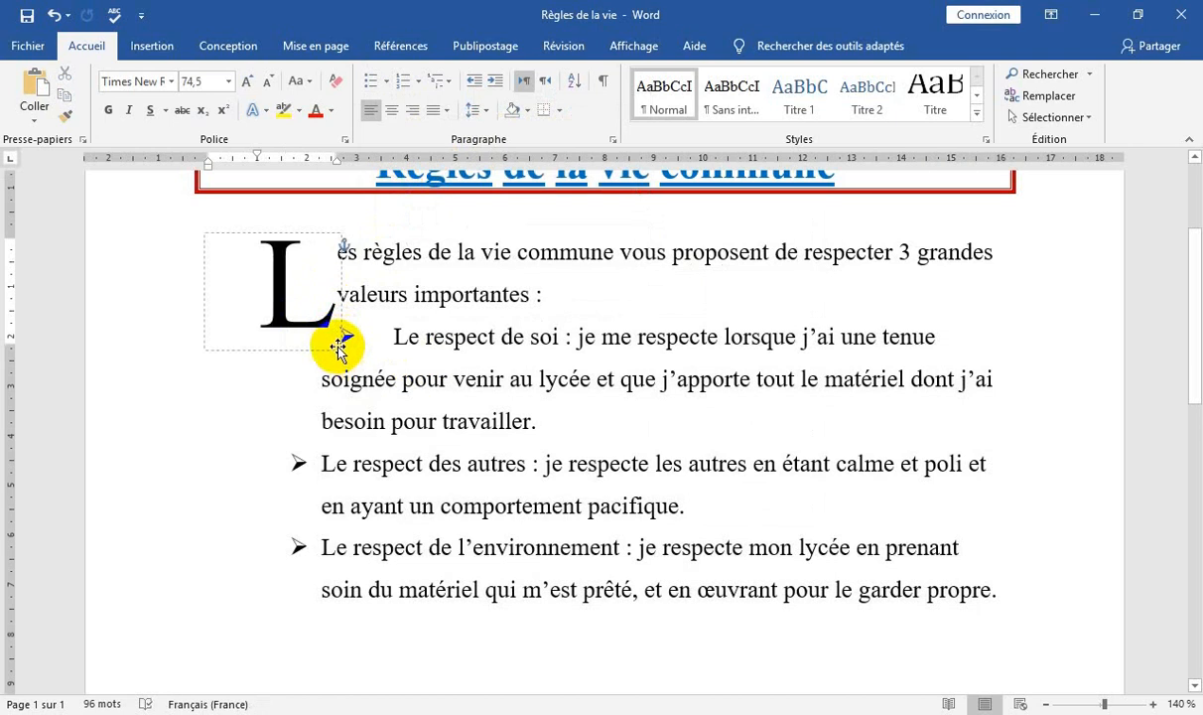
pyautogui.moveTo(339, 349); pyautogui.dragTo(323, 316)
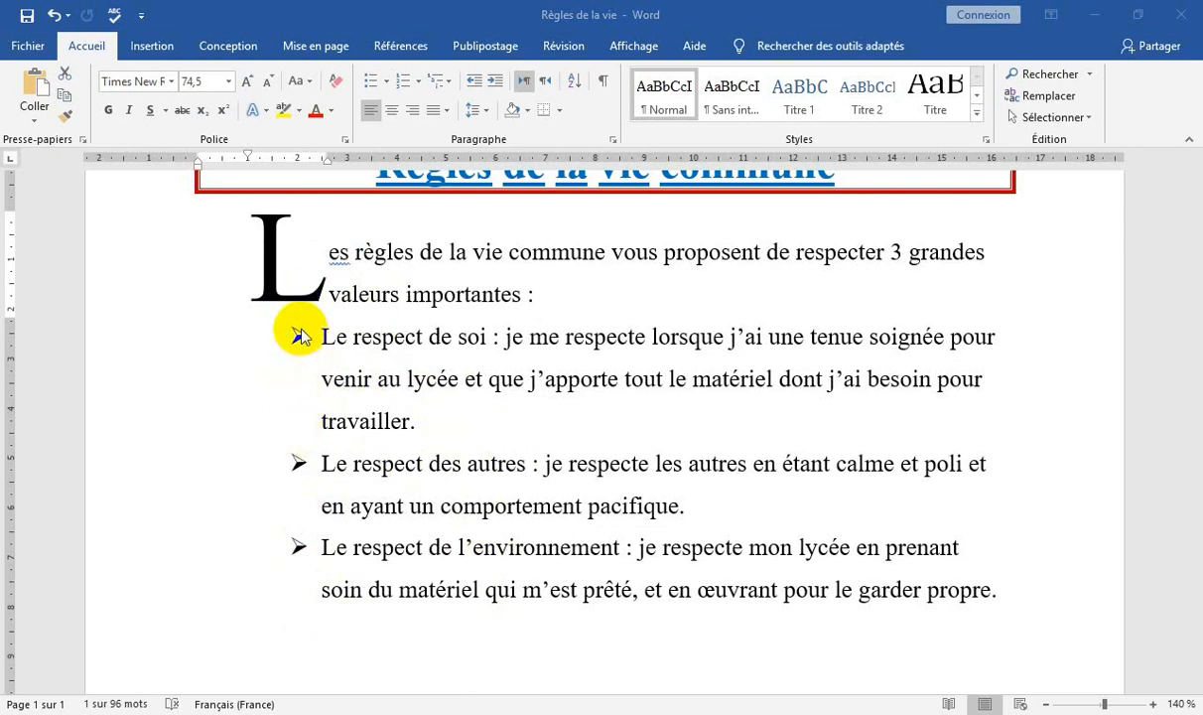
# Step: Undo the drop cap's resizing and move, the arrow bullets and the numbering of the three "Le respect" paragraphs
pyautogui.click(55, 17)
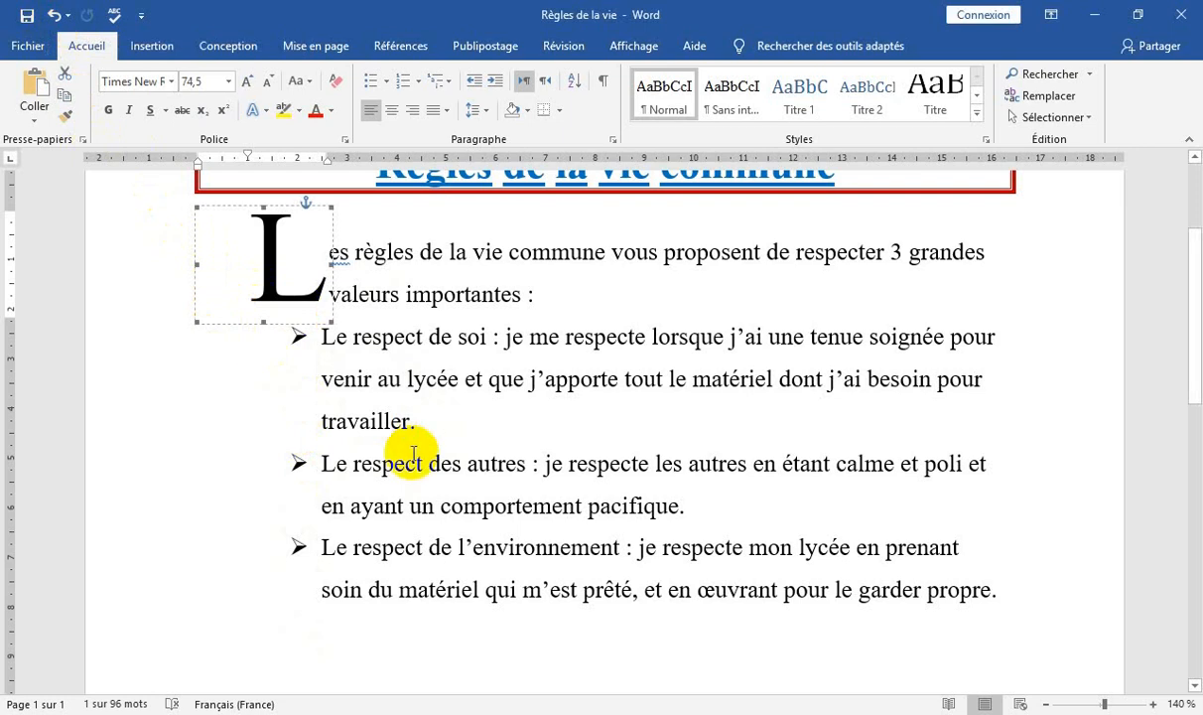
pyautogui.hotkey('ctrl', 'z')
pyautogui.hotkey('ctrl', 'z')
pyautogui.hotkey('ctrl', 'z')
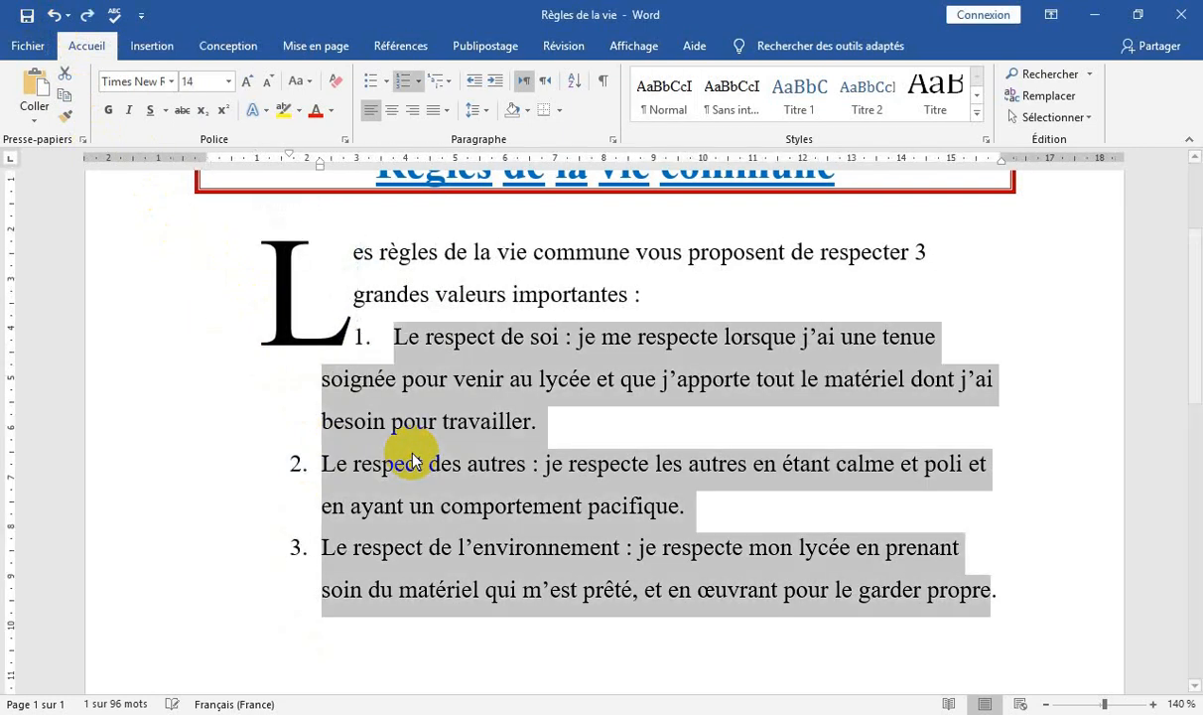
pyautogui.hotkey('ctrl', 'z')
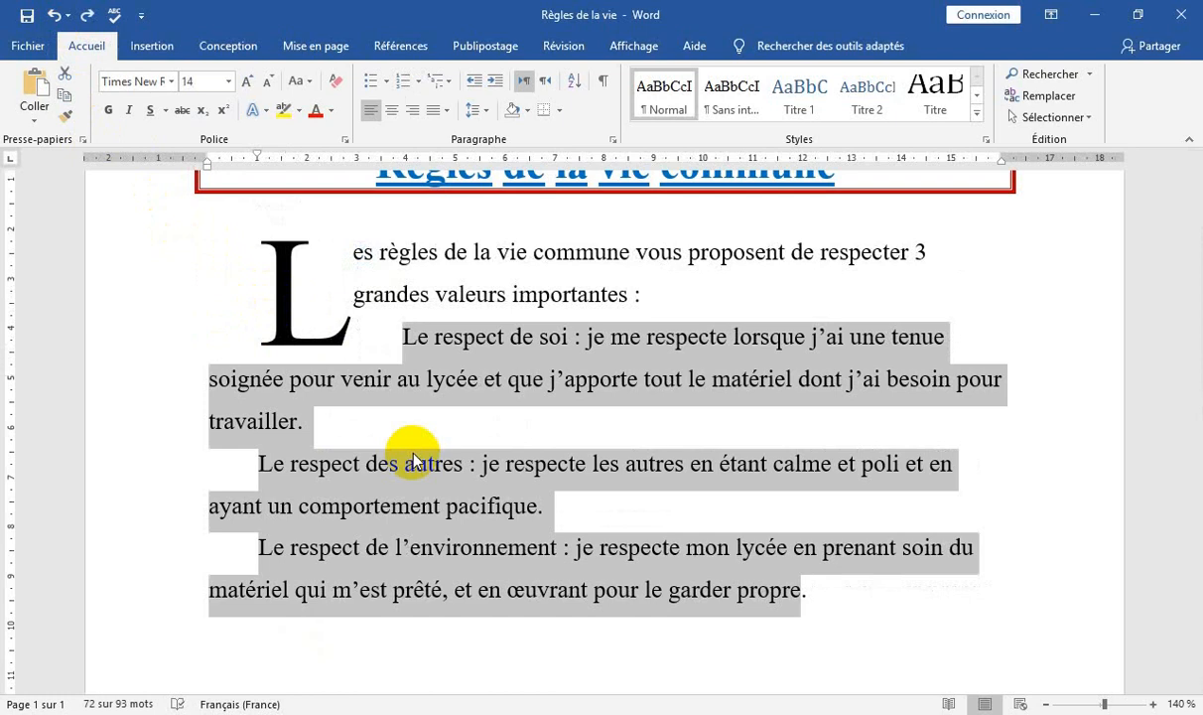
# Step: Add an empty paragraph after the last sentence, which ends in "garder propre."
pyautogui.click(401, 337)
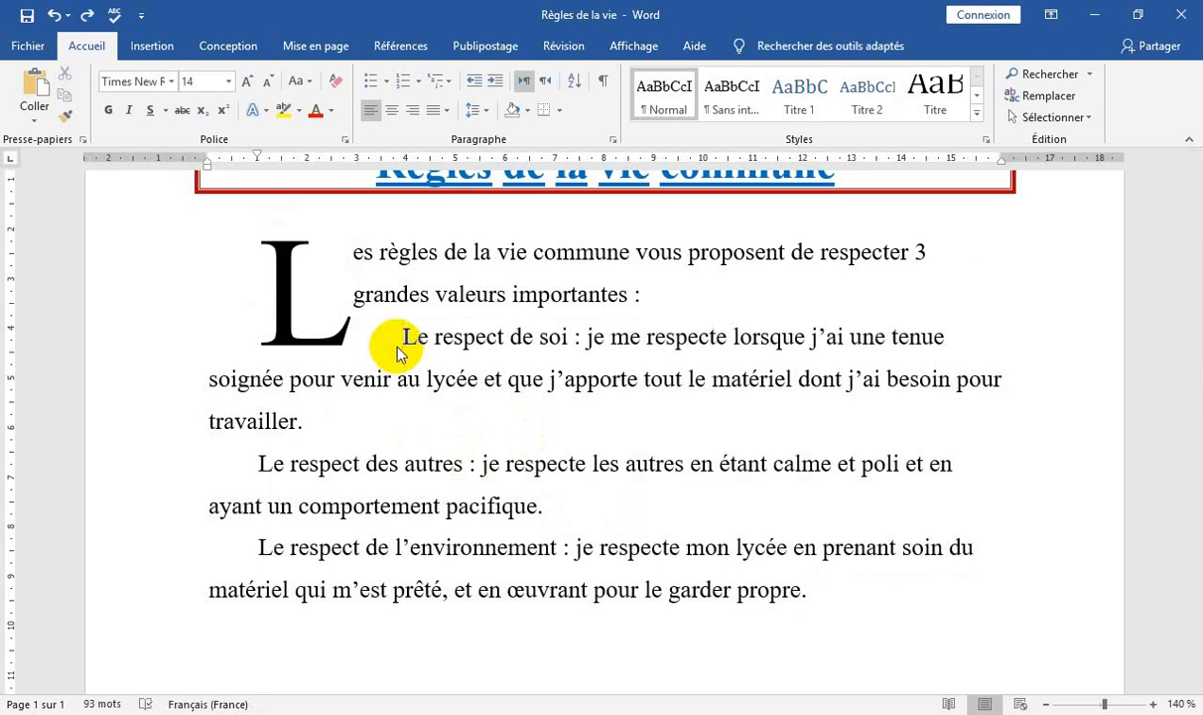
pyautogui.click(816, 595)
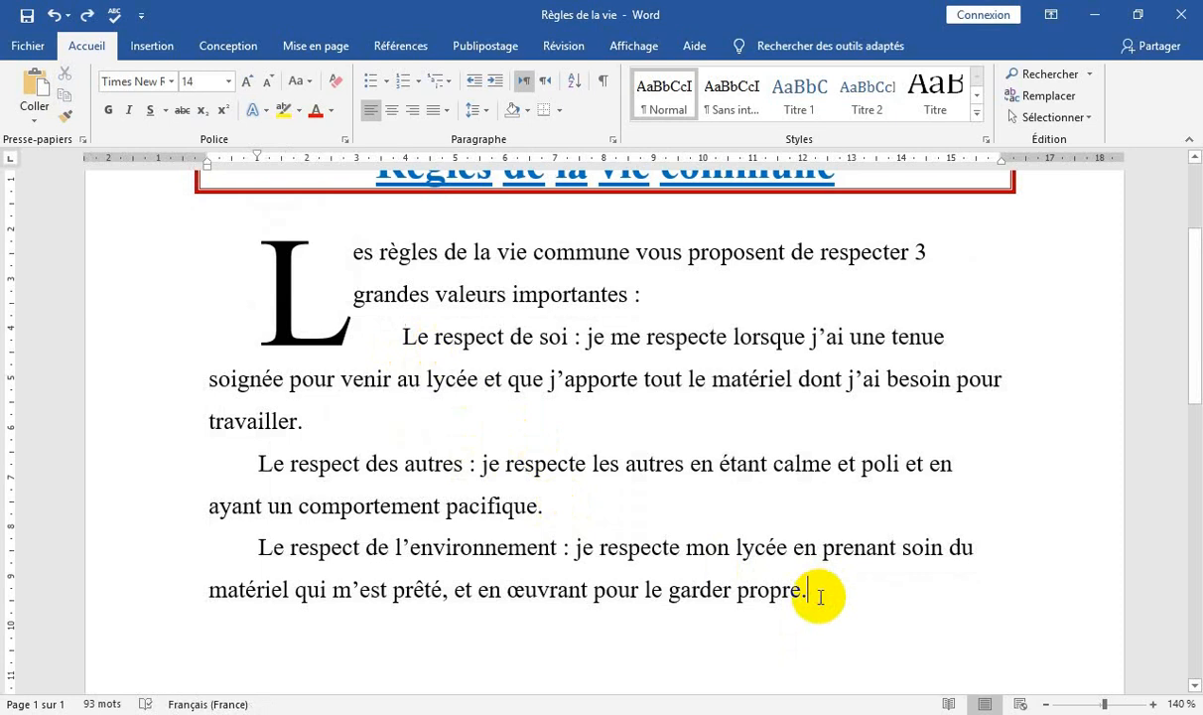
pyautogui.press('Return')
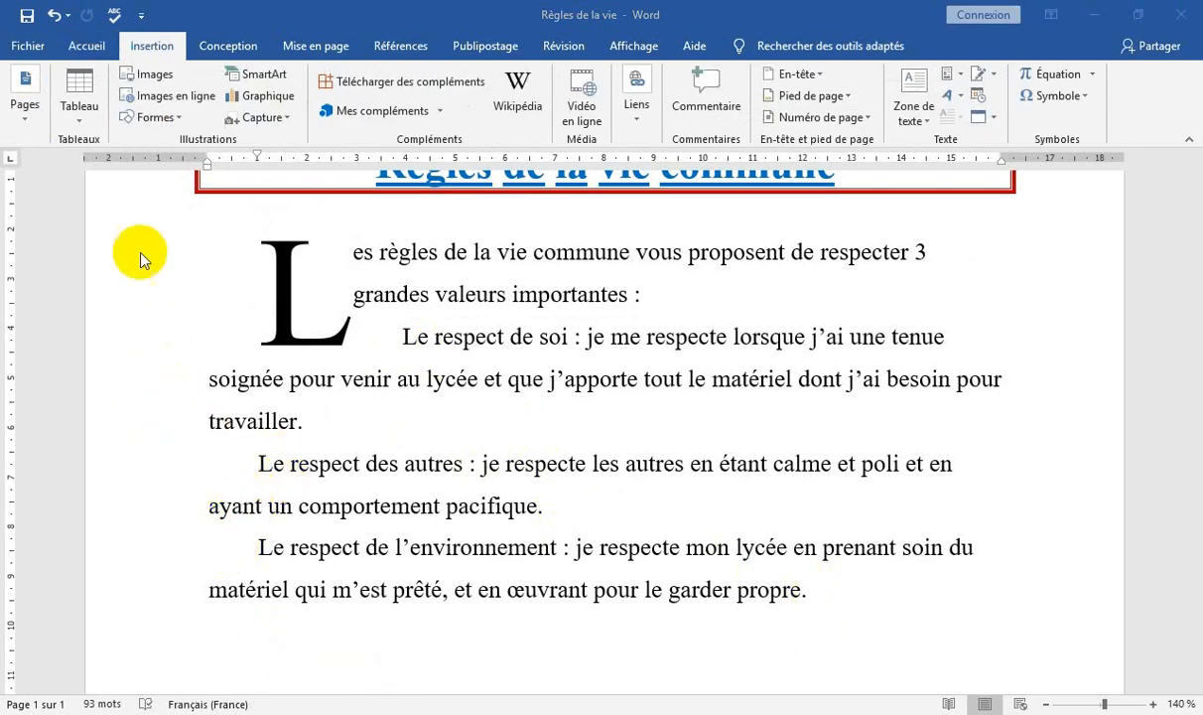
# Step: Insert the built-in "Citation quadrillage" text box at the empty last paragraph and select its frame
pyautogui.click(149, 48)
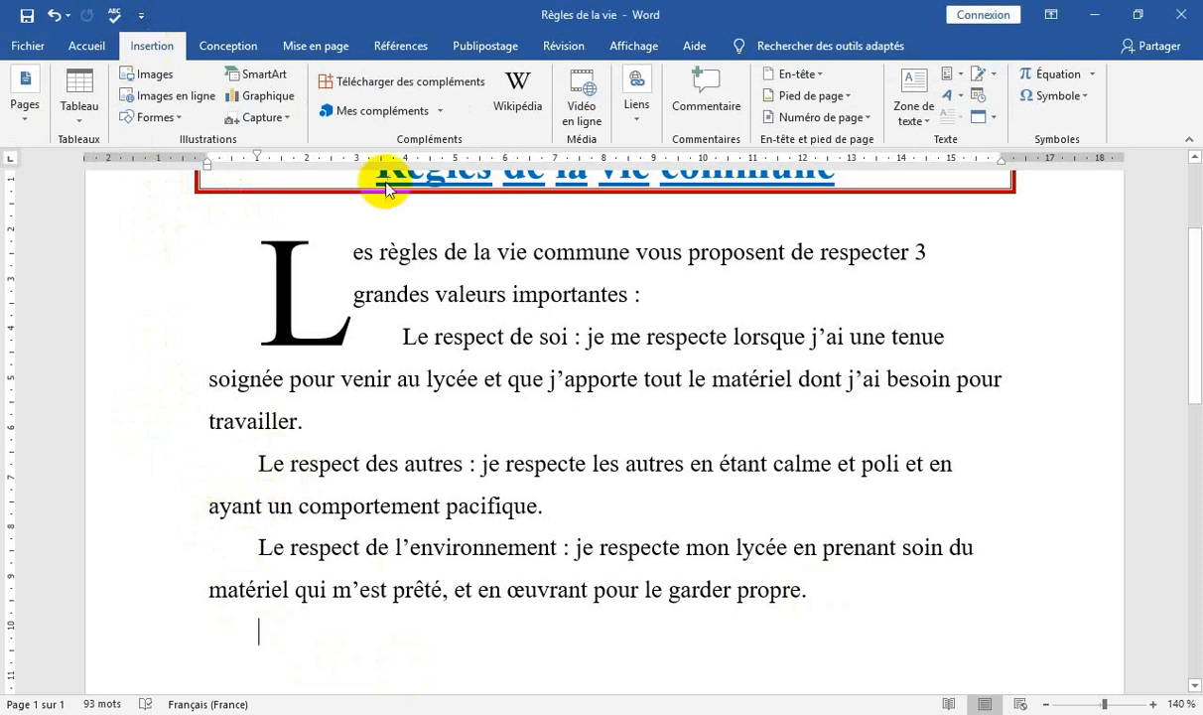
pyautogui.click(930, 122)
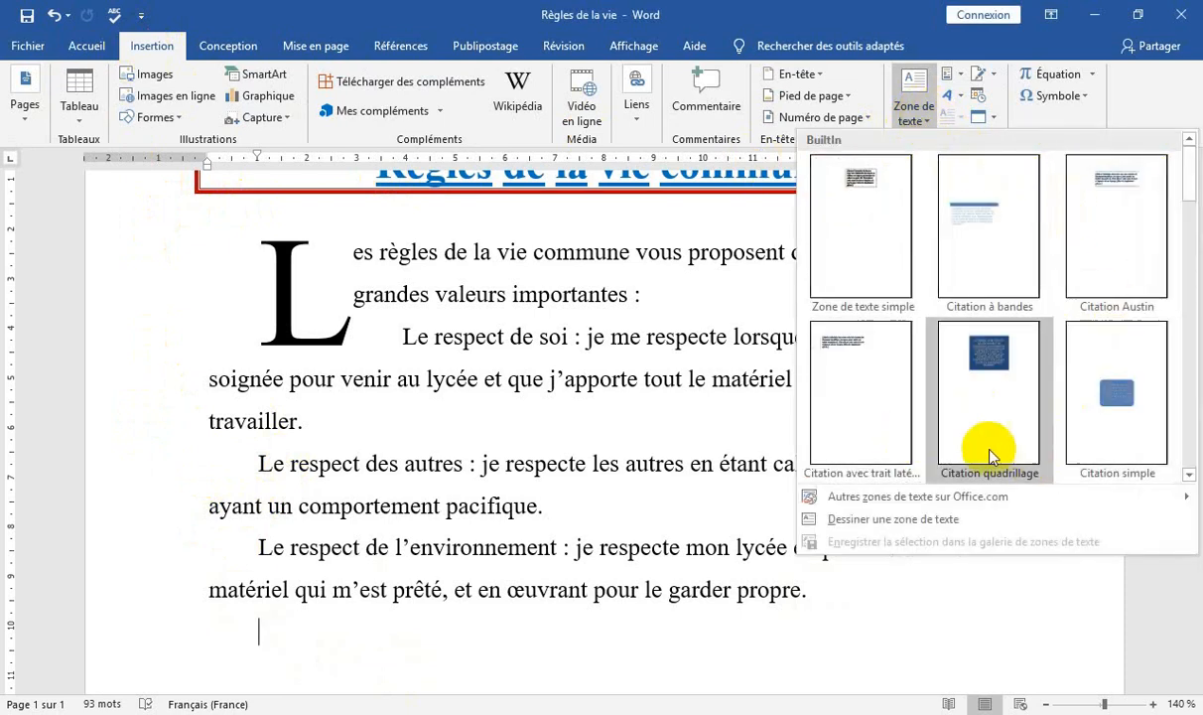
pyautogui.click(968, 385)
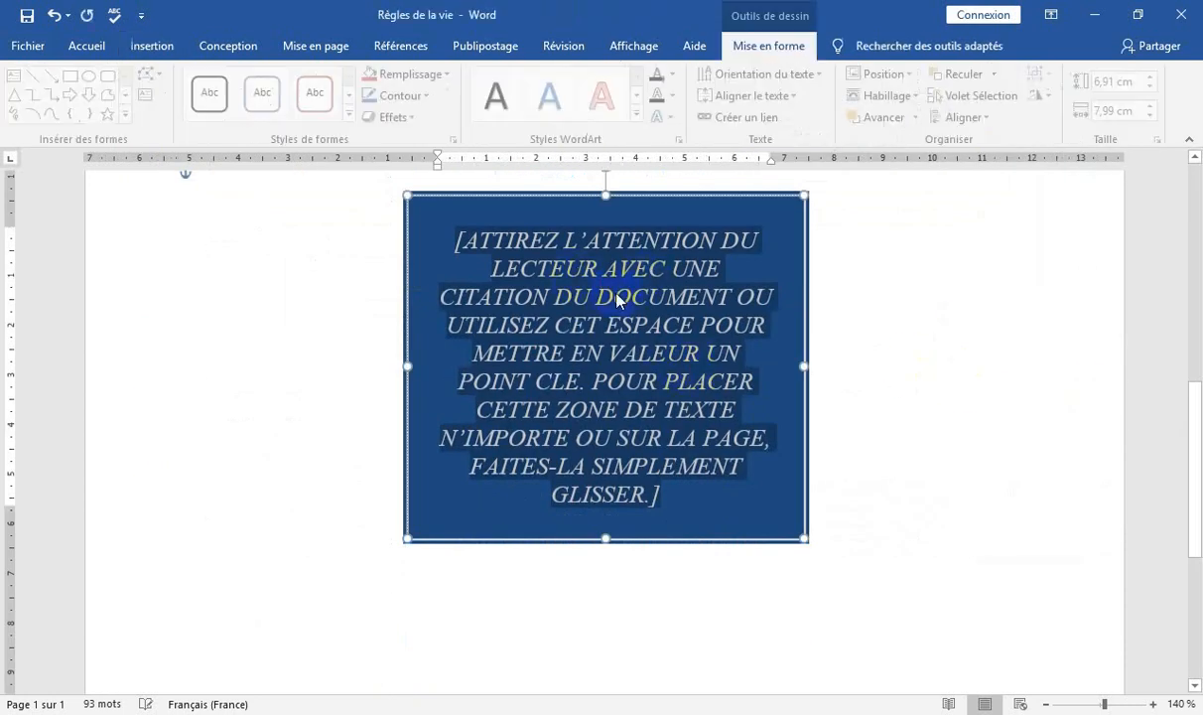
pyautogui.click(1194, 160)
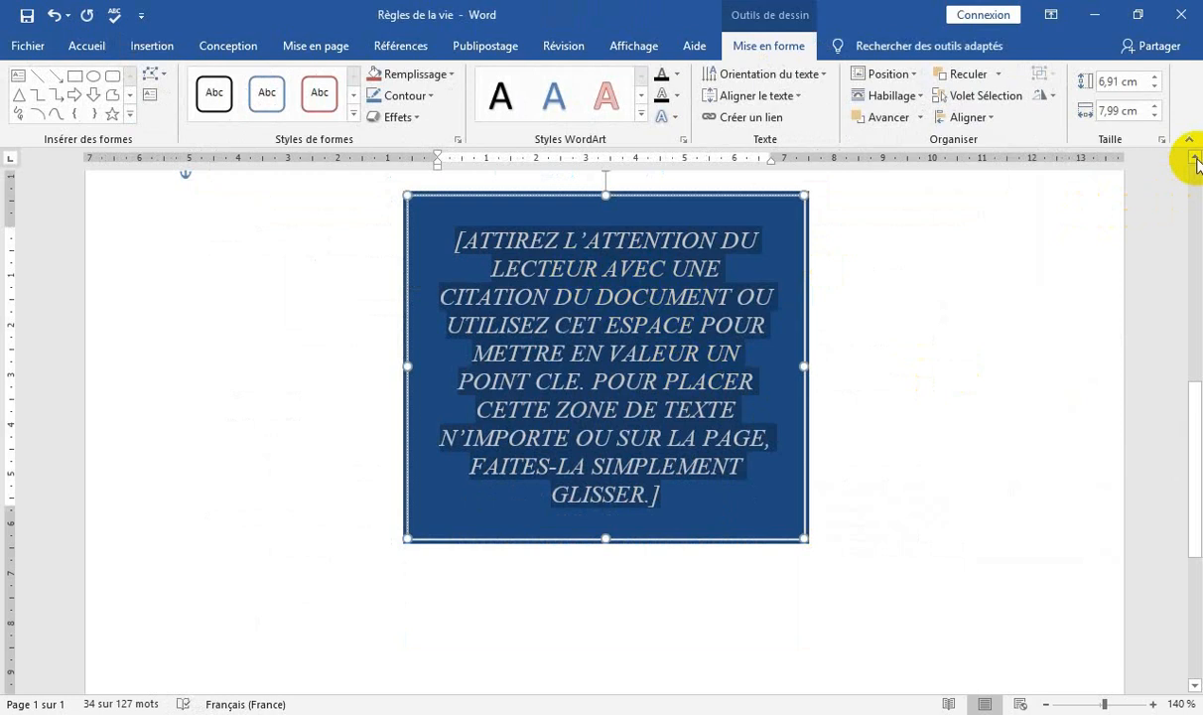
pyautogui.moveTo(1194, 160); pyautogui.dragTo(1194, 160)
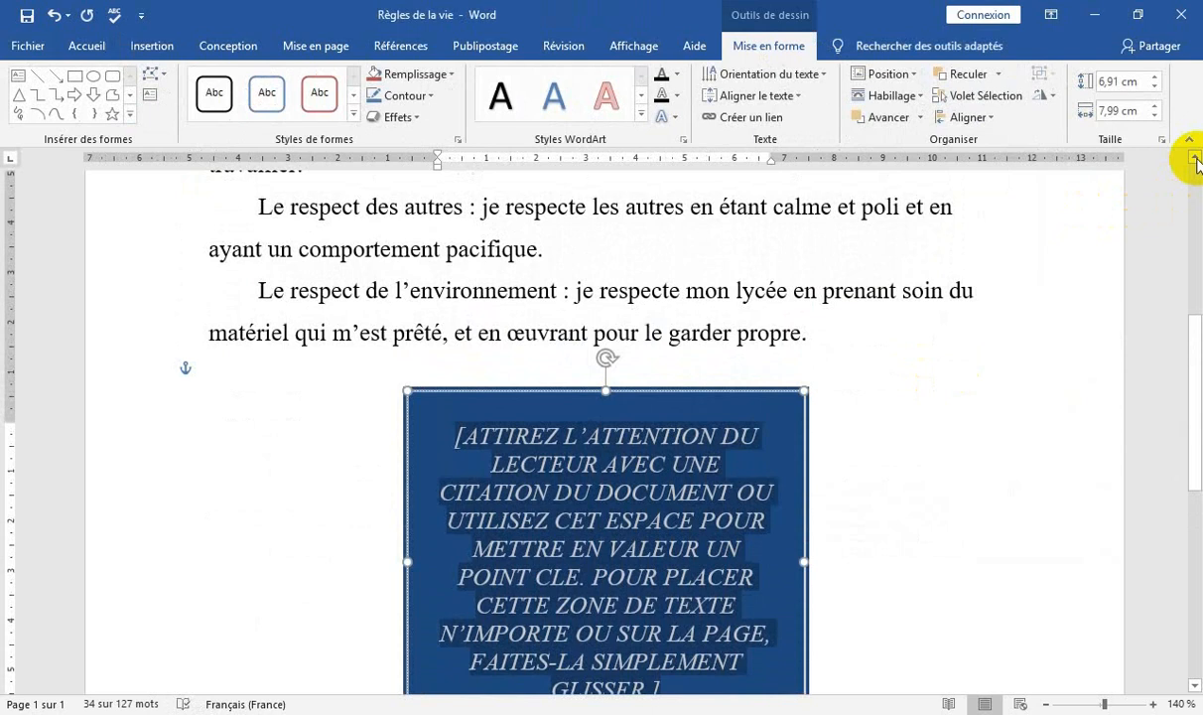
pyautogui.click(443, 633)
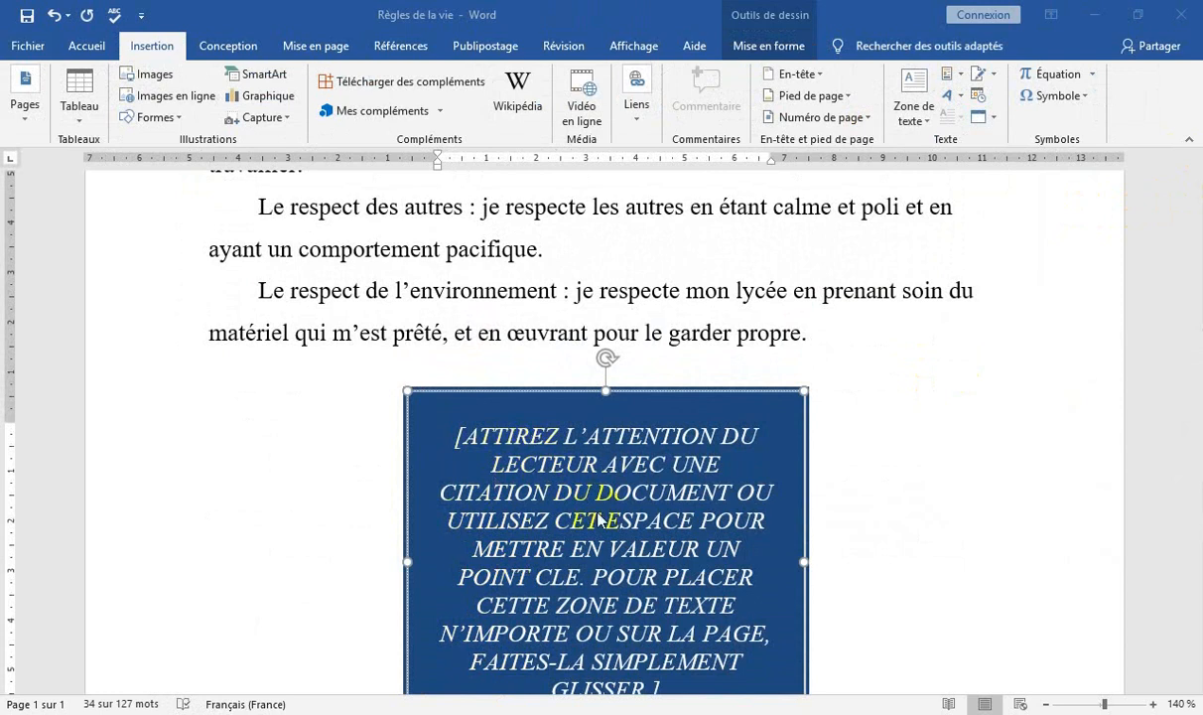
pyautogui.click(531, 363)
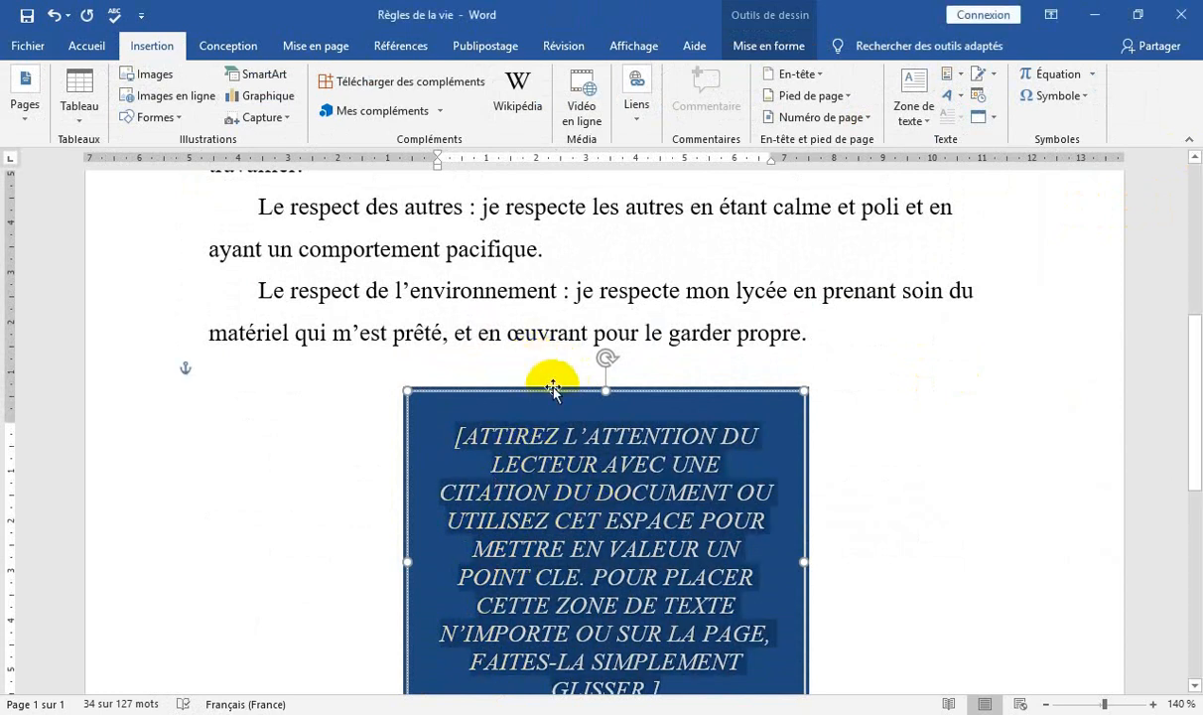
pyautogui.click(557, 400)
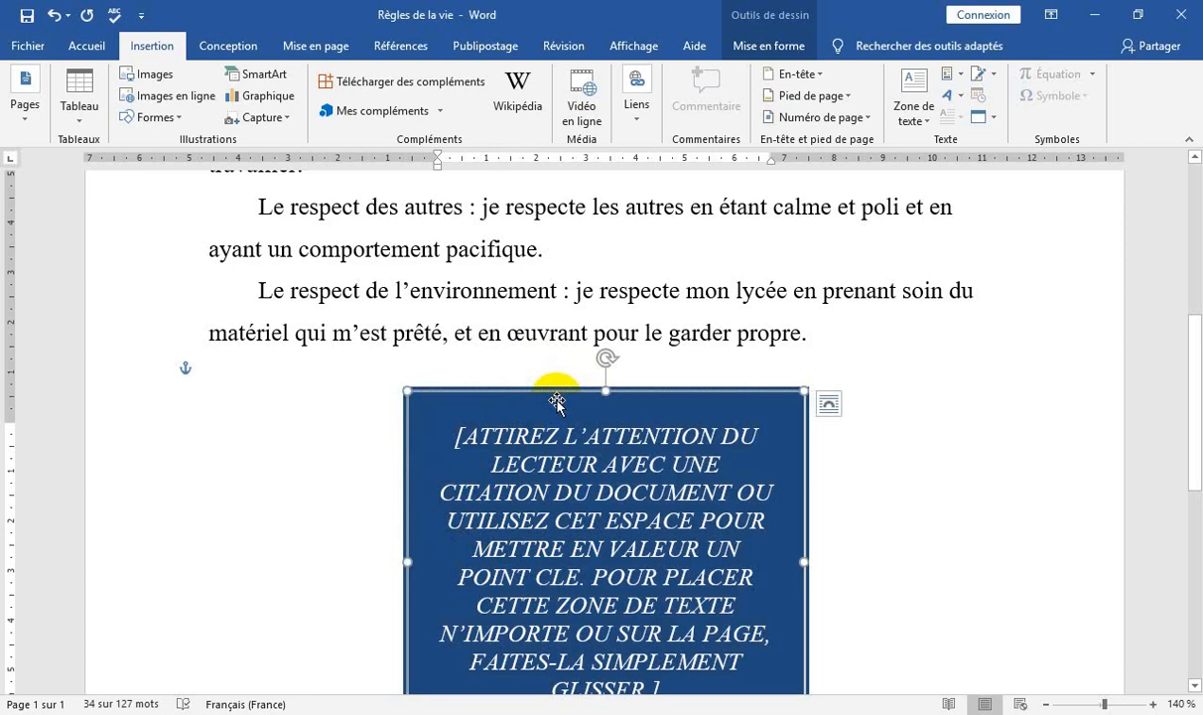
# Step: Insert the picture "ordinateur" from the Images enregistrées folder into the selected blue quote text box
pyautogui.click(144, 77)
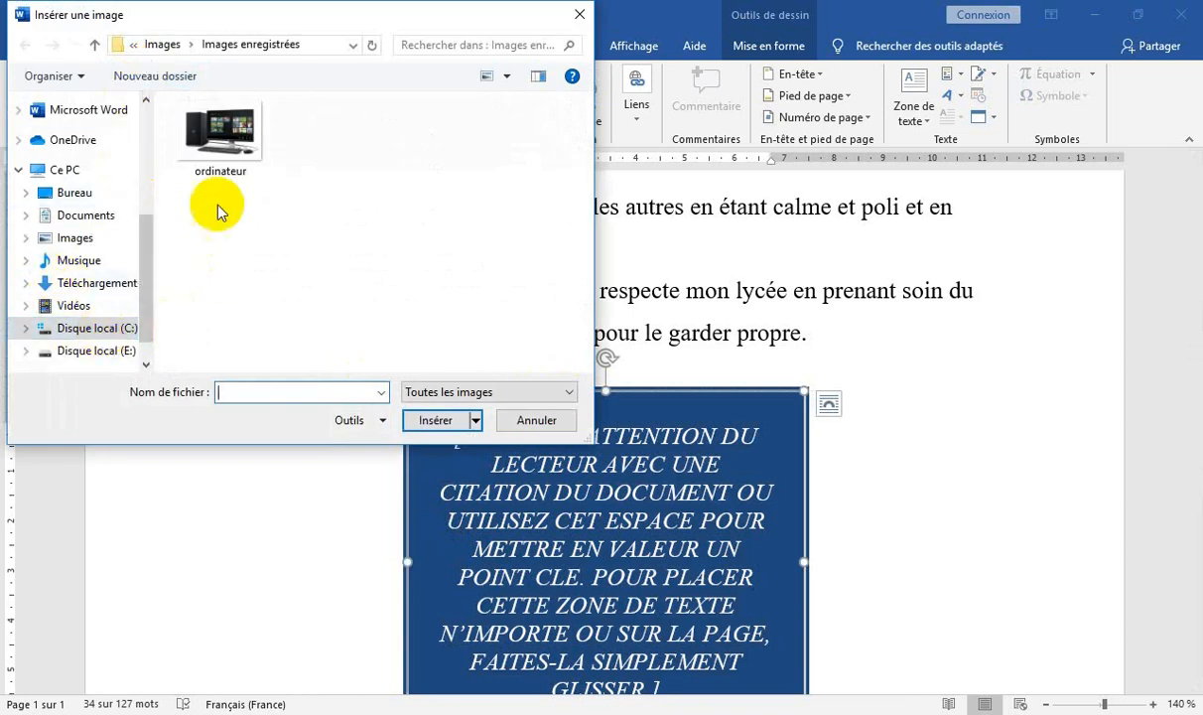
pyautogui.click(216, 147)
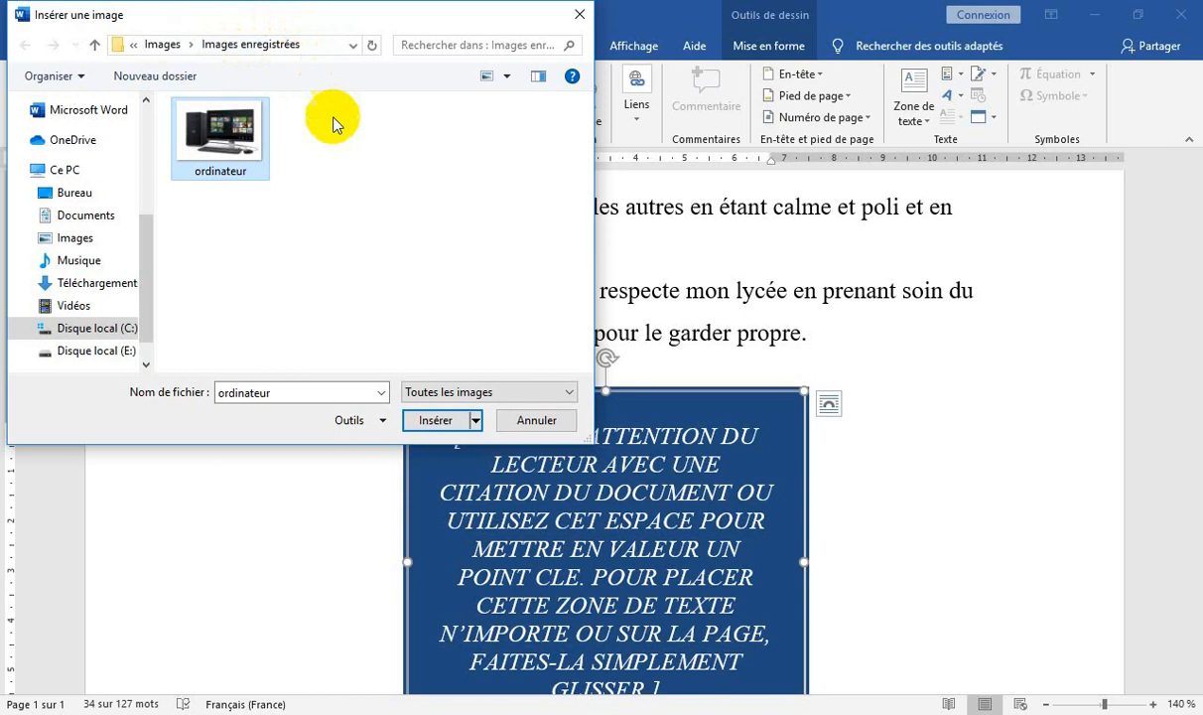
pyautogui.click(435, 420)
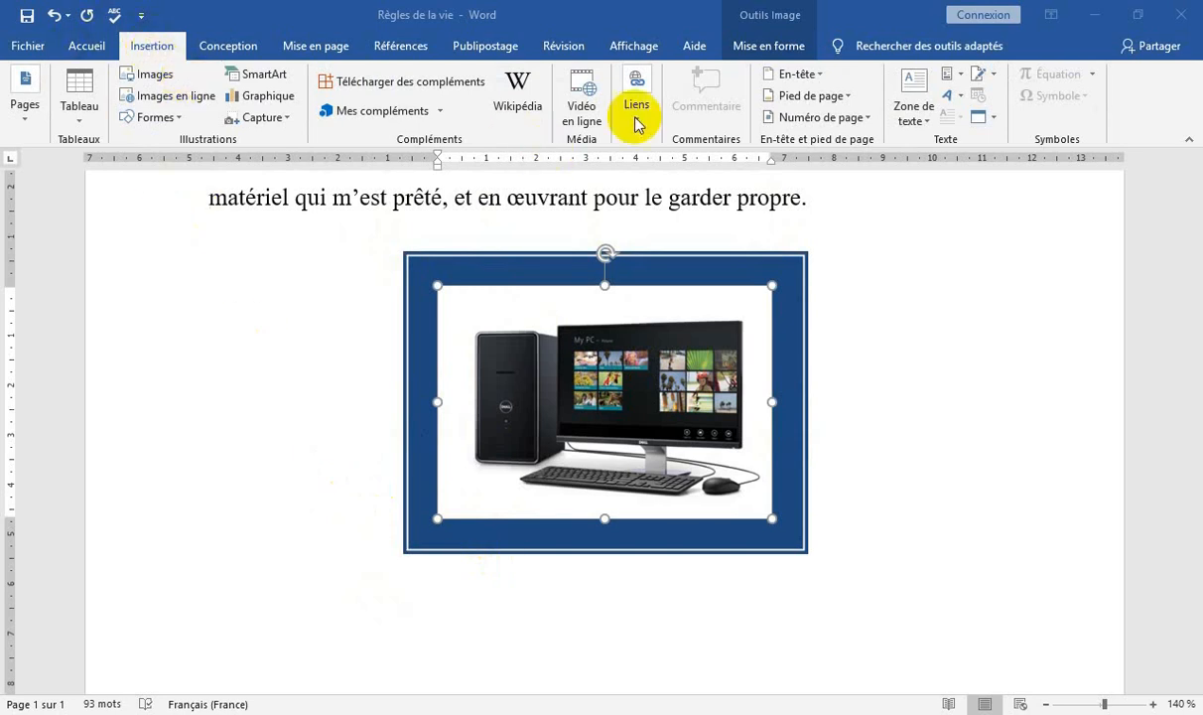
# Step: Open the page header for editing and undo the insertion of the computer picture
pyautogui.click(799, 74)
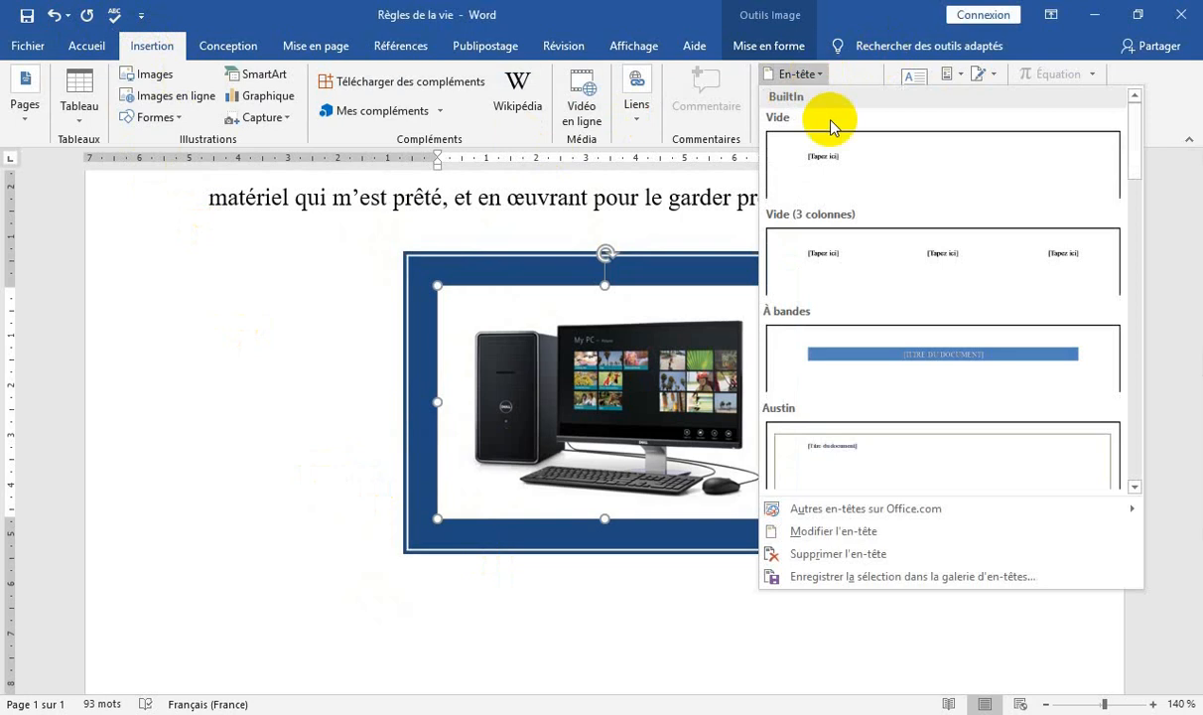
pyautogui.click(832, 532)
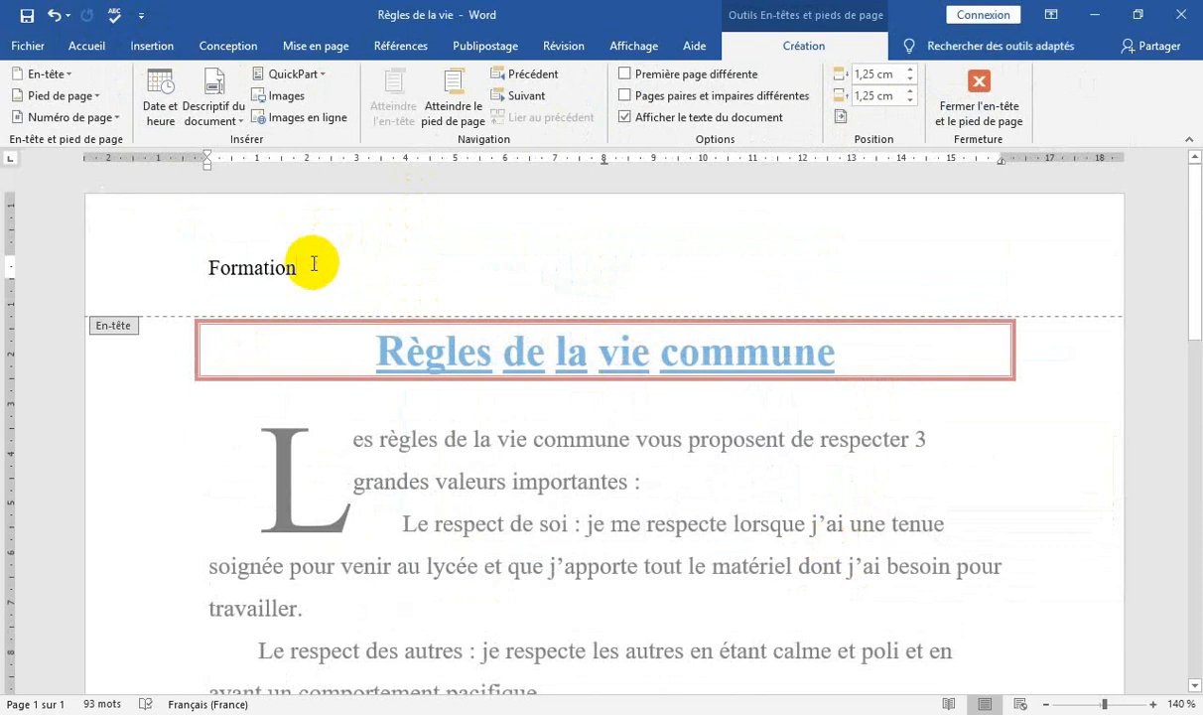
pyautogui.hotkey('ctrl', 'z')
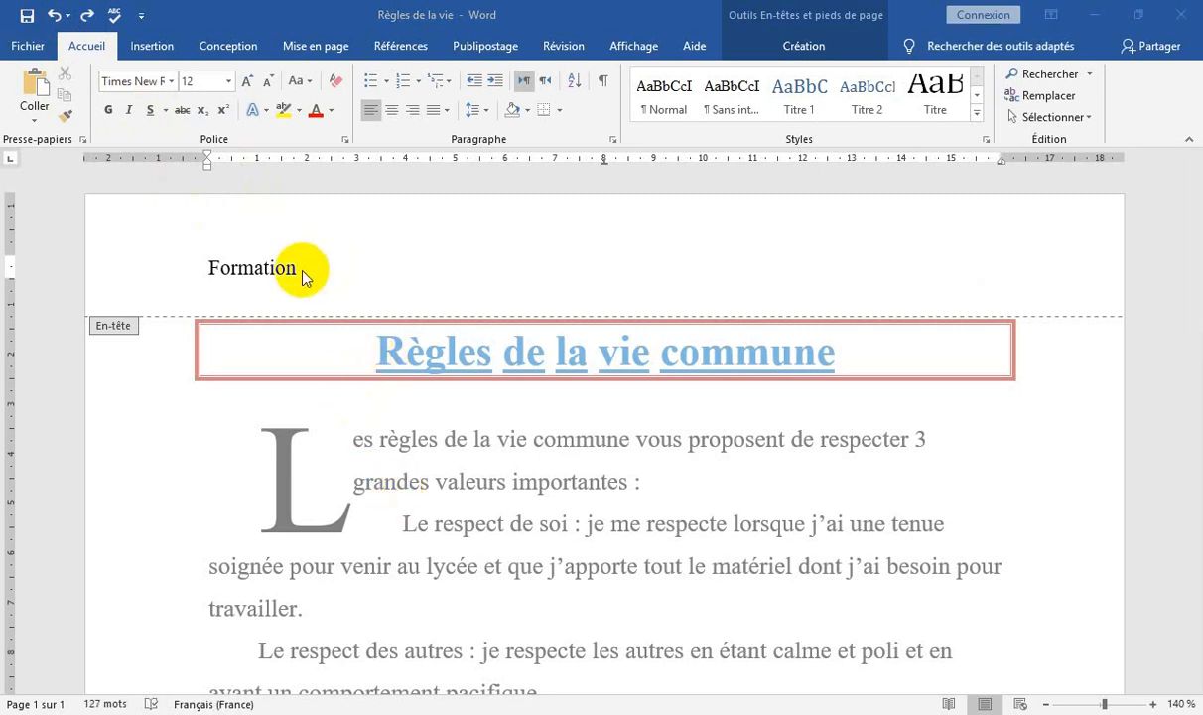
# Step: Add a right-aligned header line below "Formation" with the automatically updating date and time in the 20/04/2020 09:23:53 format, and return to the body text
pyautogui.press('Return')
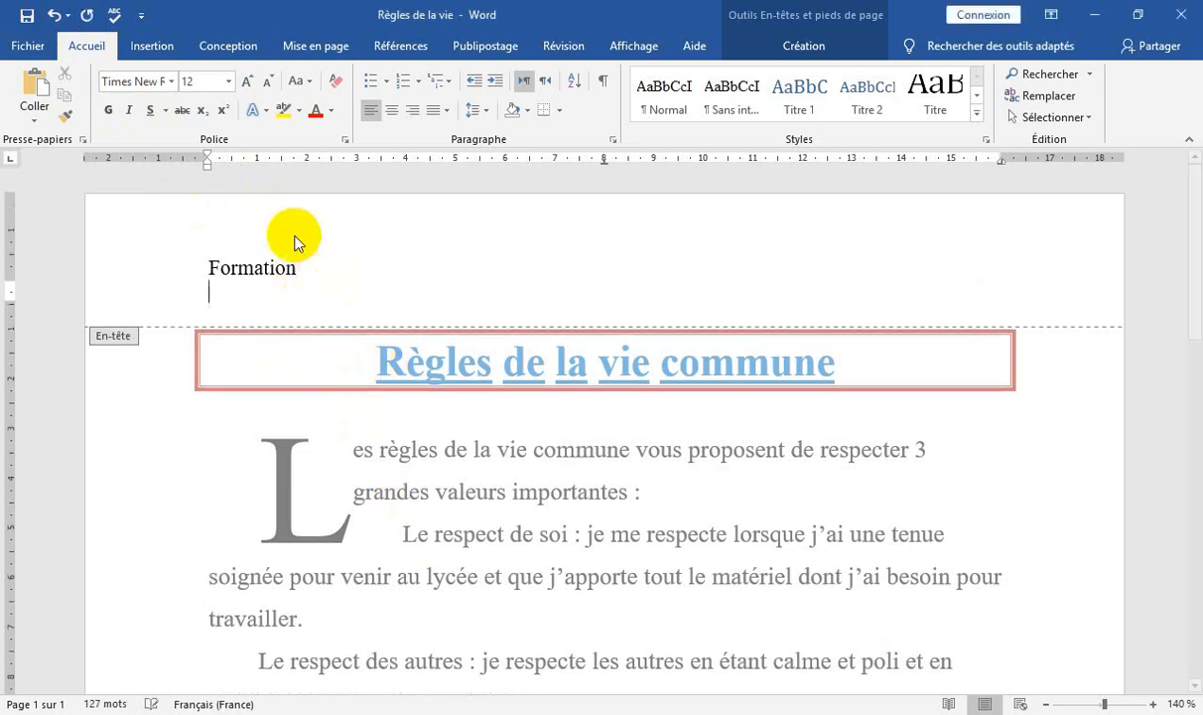
pyautogui.click(413, 115)
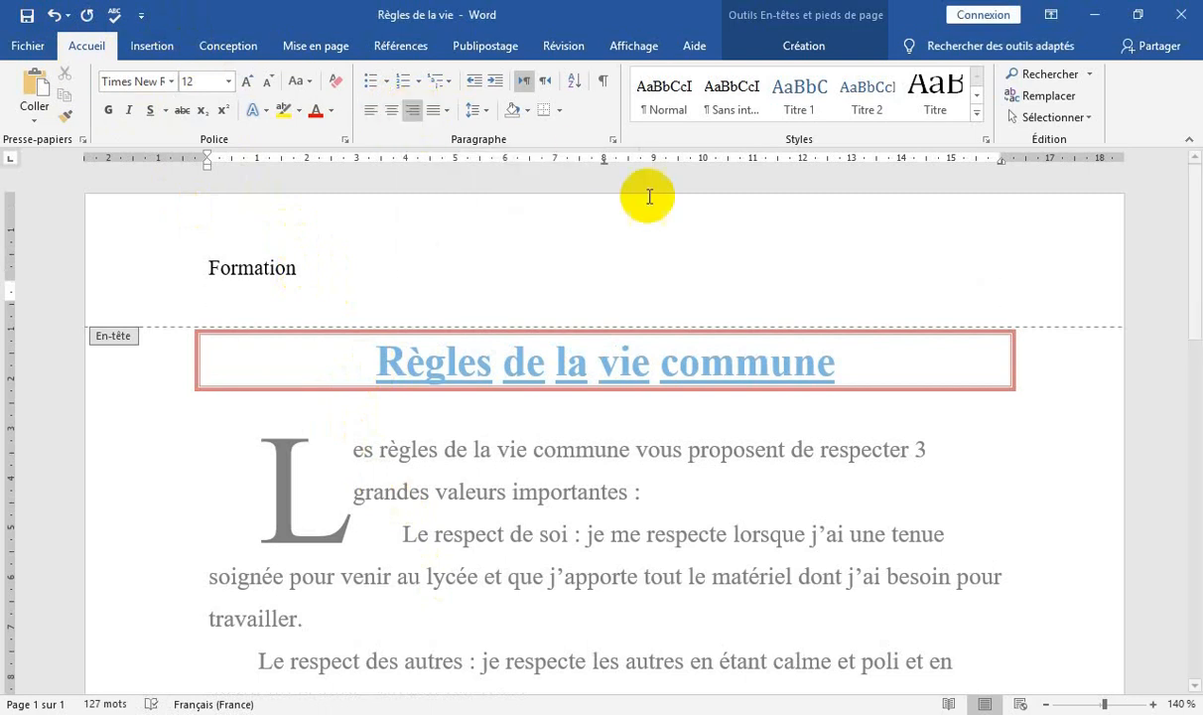
pyautogui.click(156, 46)
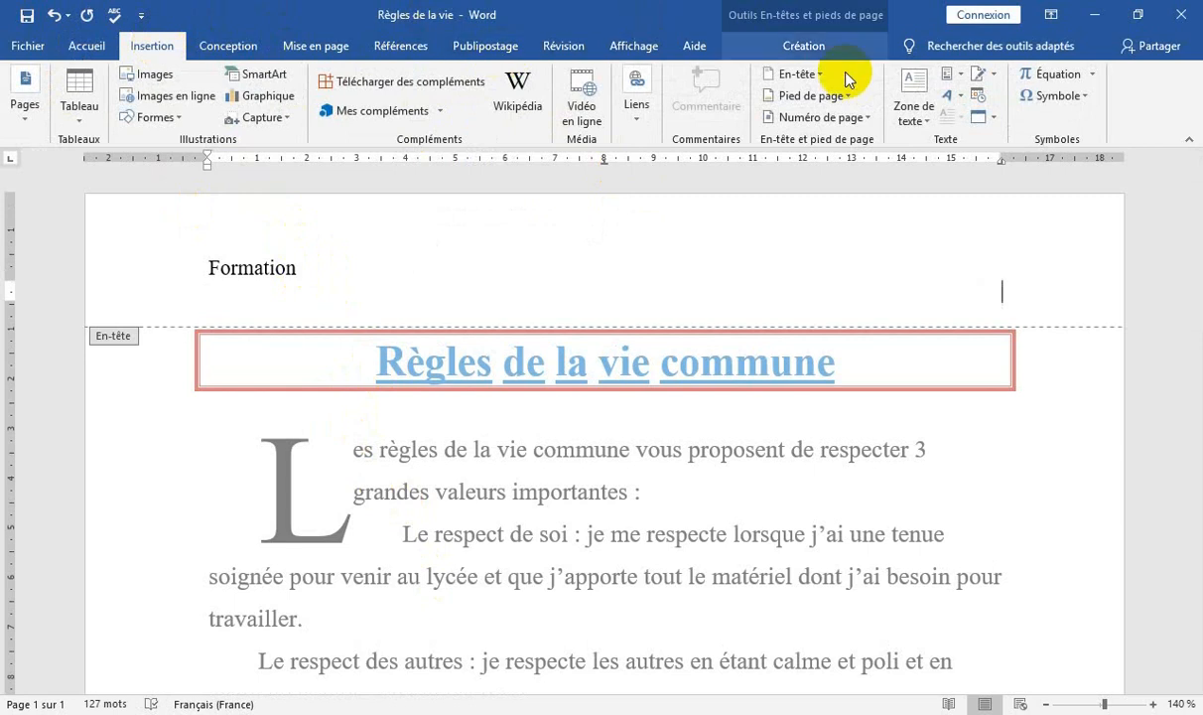
pyautogui.click(978, 97)
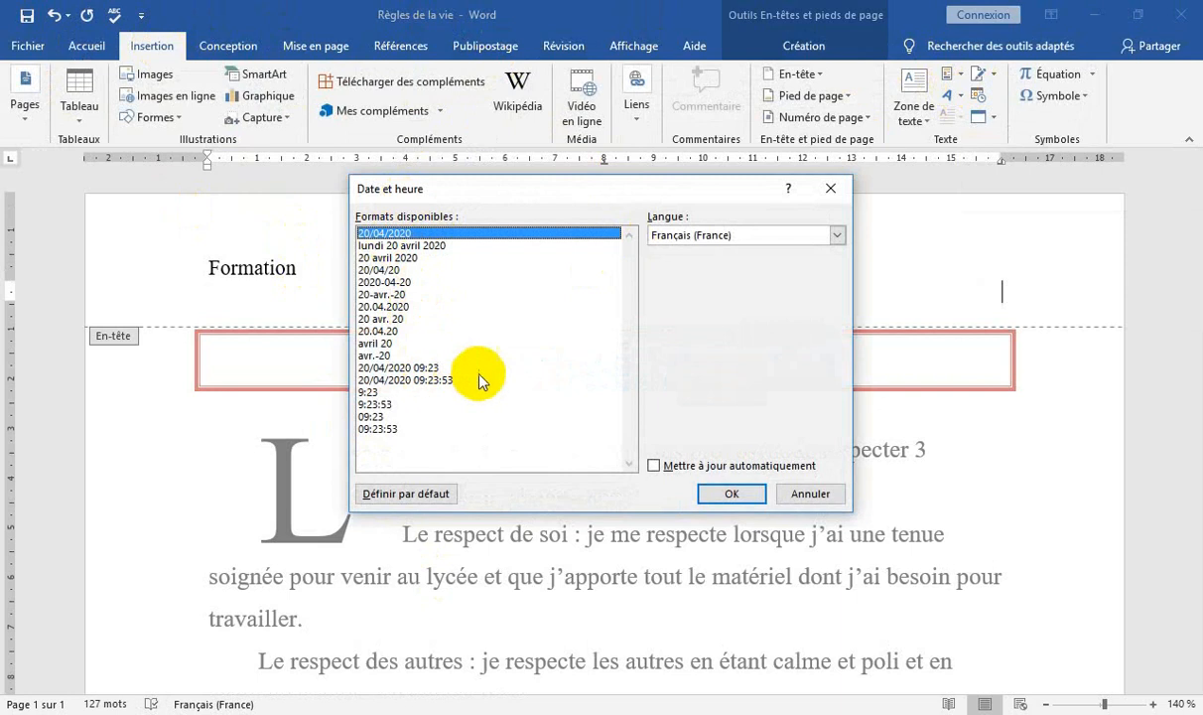
pyautogui.click(388, 381)
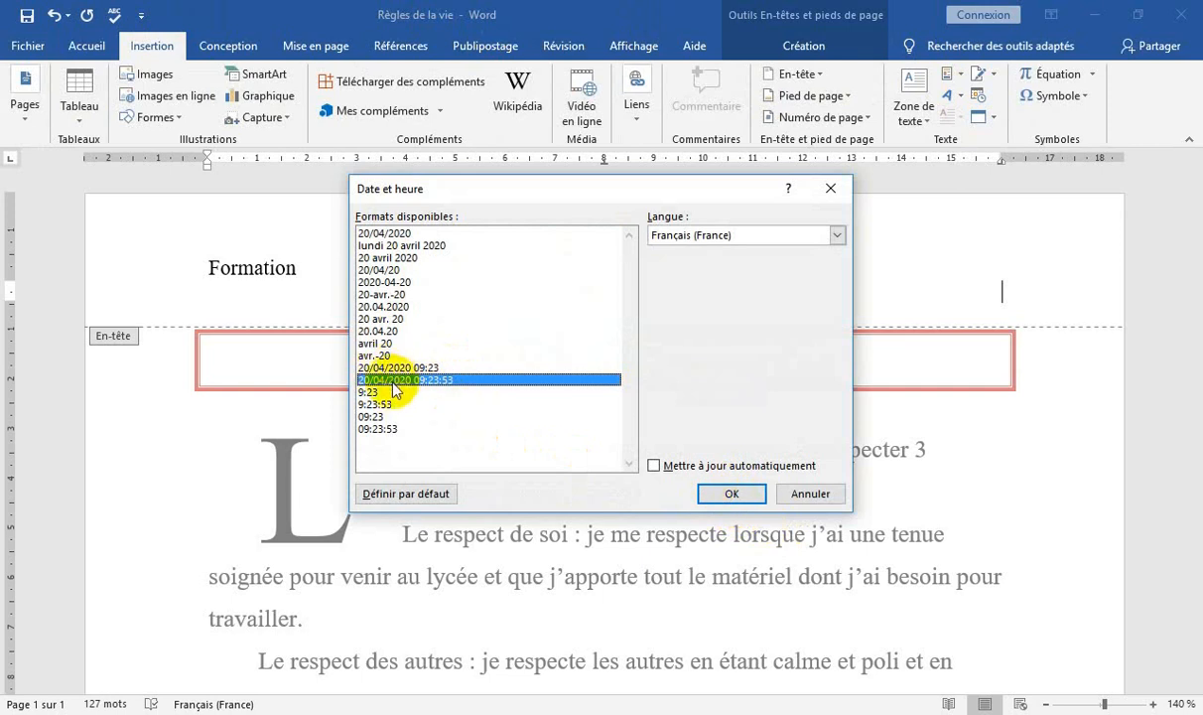
pyautogui.click(655, 466)
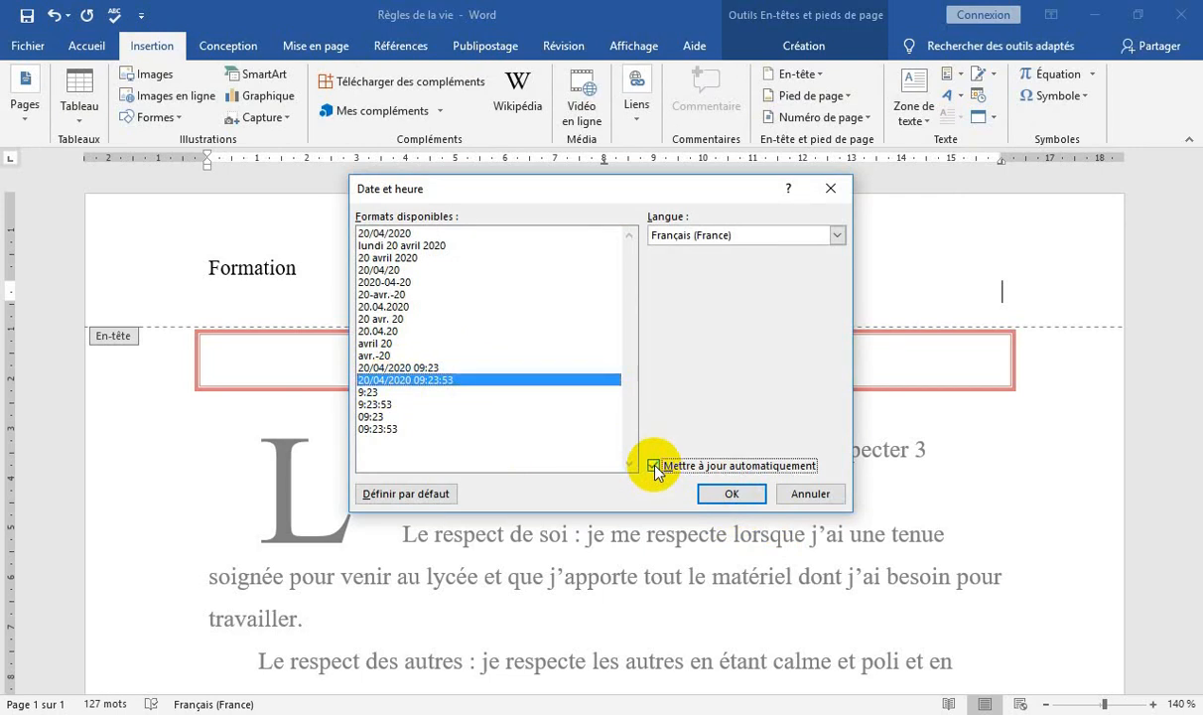
pyautogui.click(731, 495)
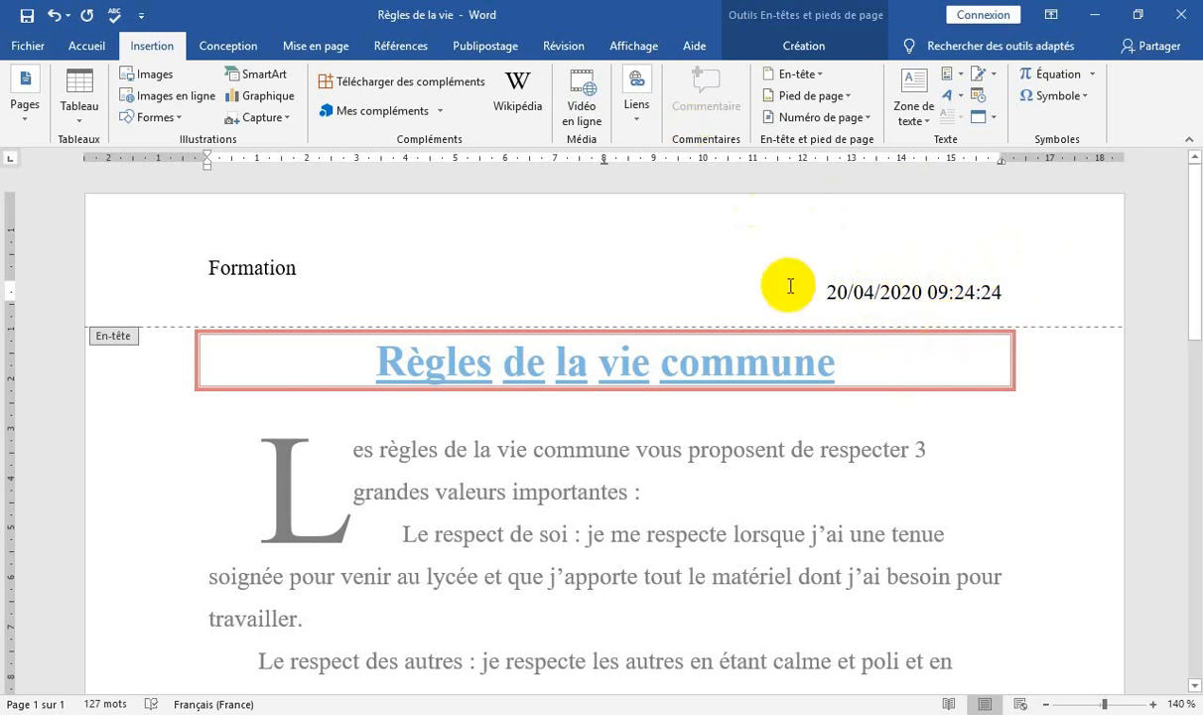
pyautogui.click(912, 425)
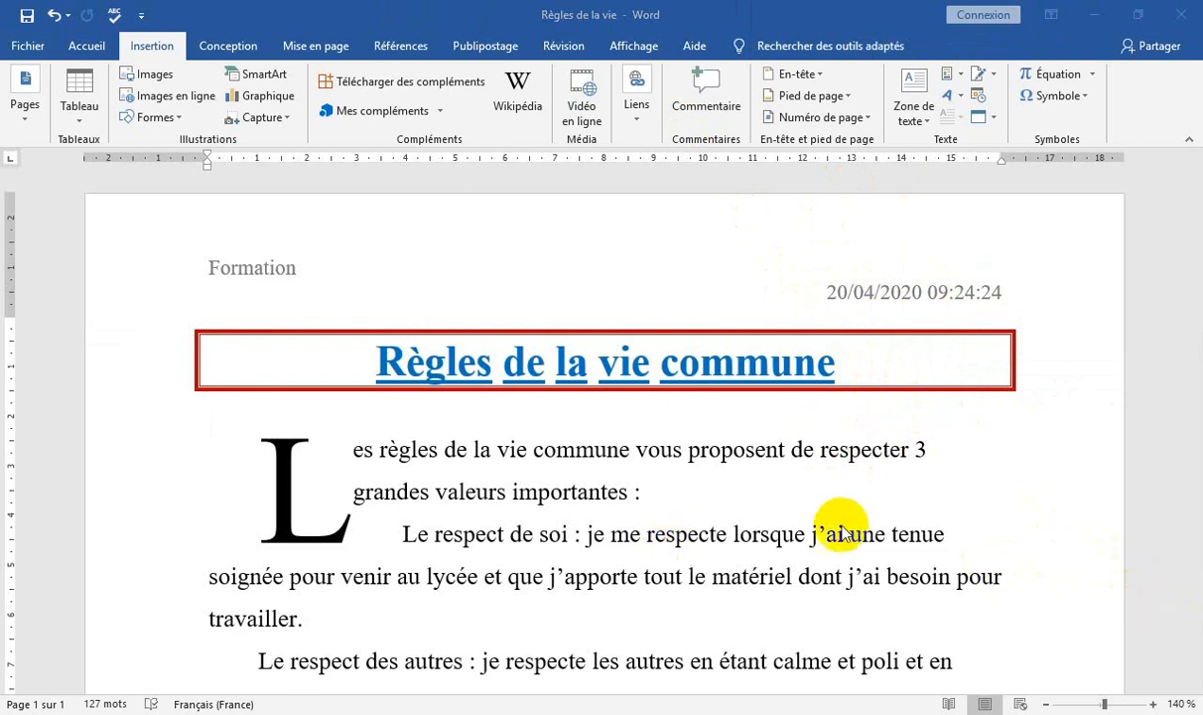
# Step: Look through the body text from below the title to the last paragraph, "Le respect de l'environnement"
pyautogui.click(352, 458)
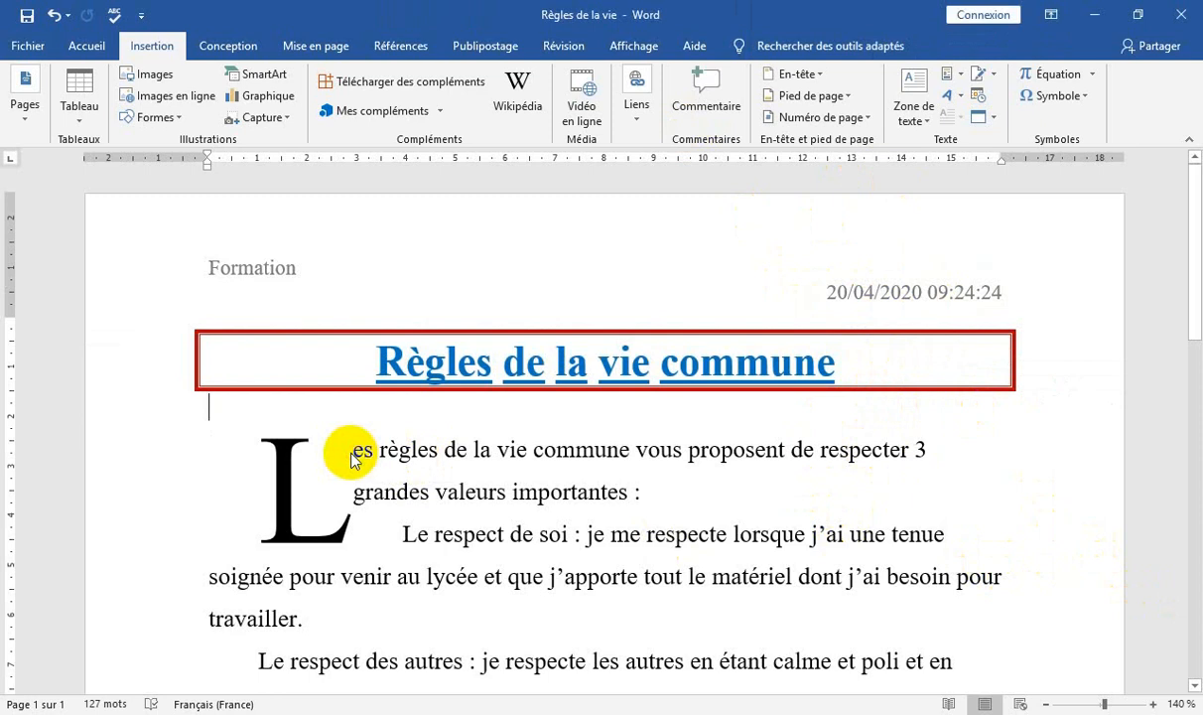
pyautogui.press('Down')
pyautogui.press('Down')
pyautogui.press('Down')
pyautogui.press('Down')
pyautogui.press('Down')
pyautogui.press('Down')
pyautogui.press('Down')
pyautogui.press('Down')
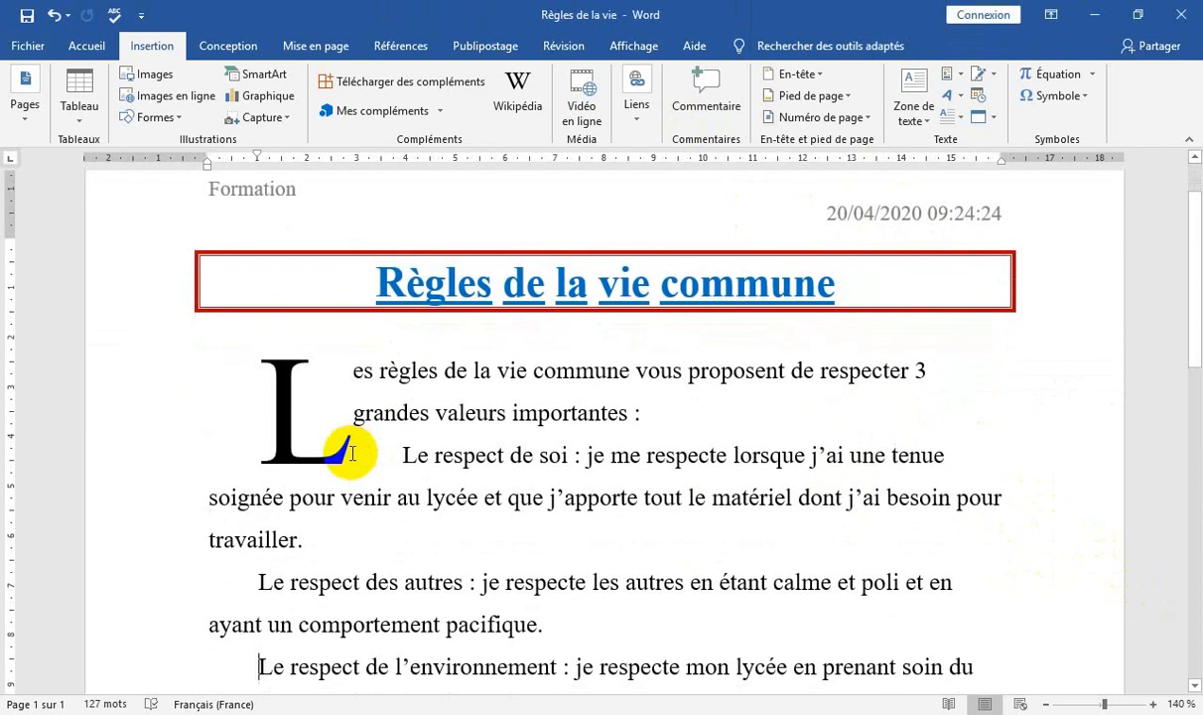
pyautogui.press('Down')
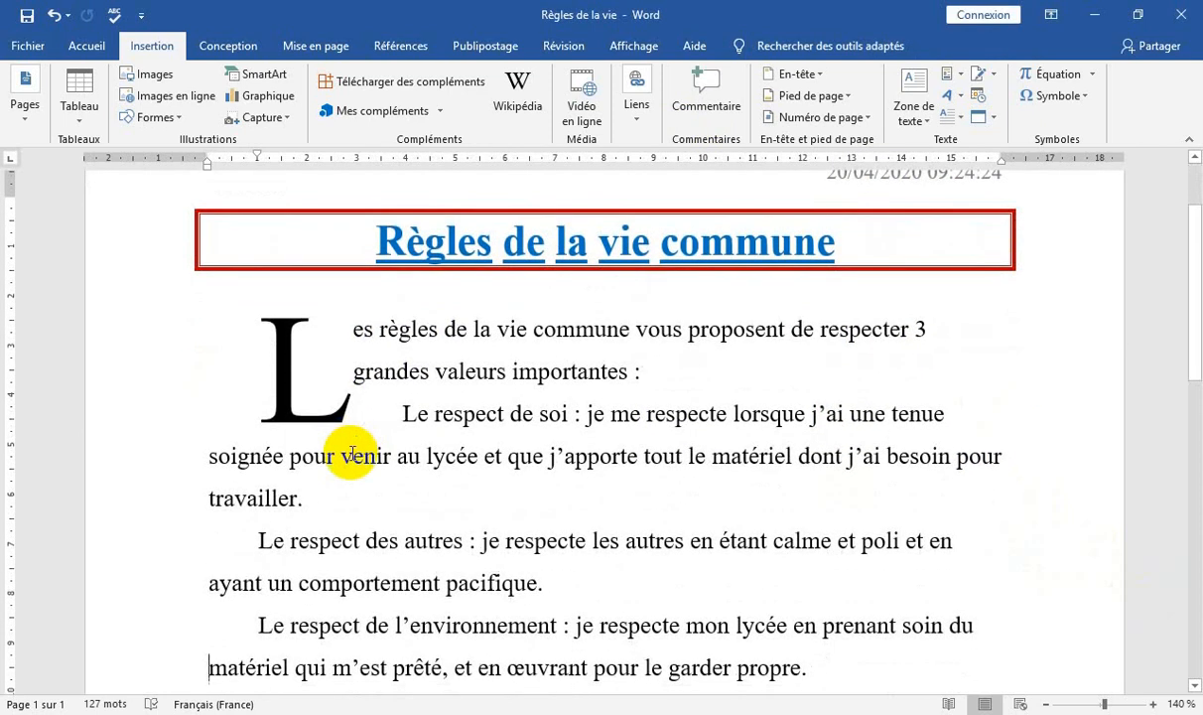
# Step: Save the document
pyautogui.click(28, 17)
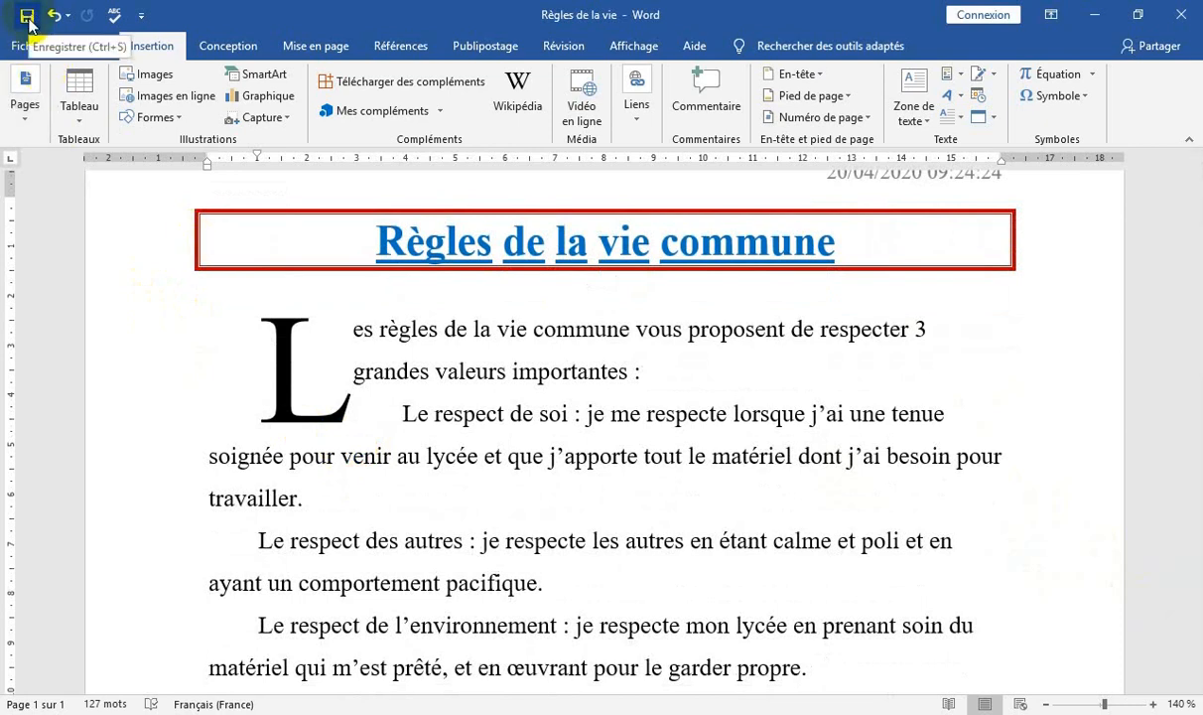